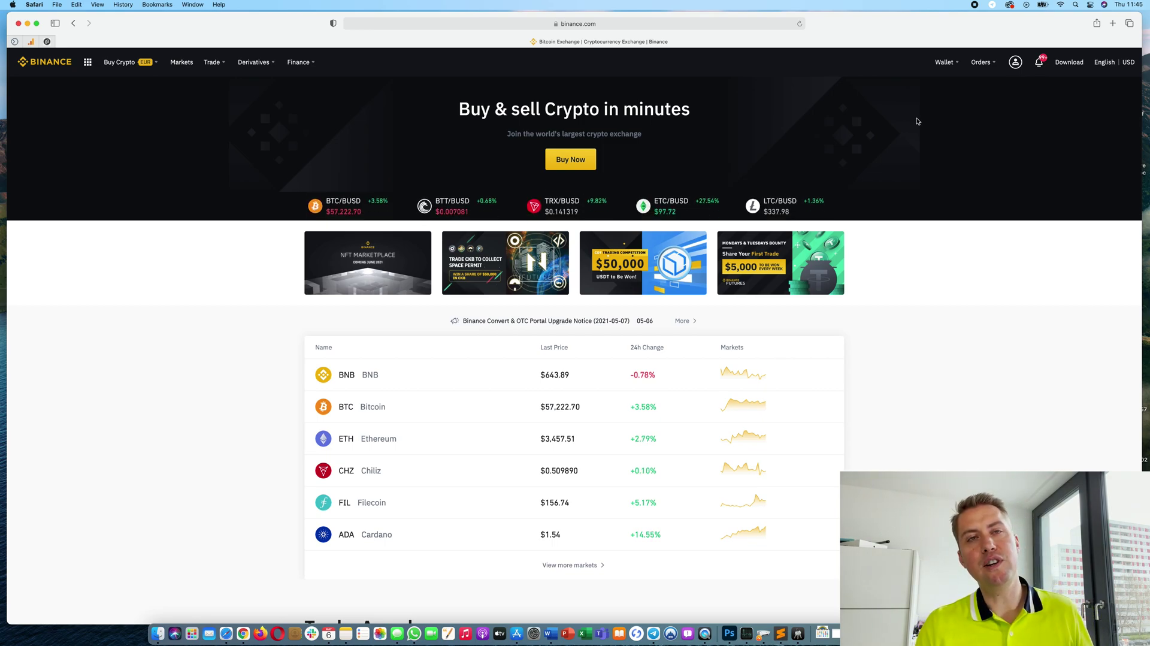
Step: Open the account dashboard and check the identity verification status
mouse_move(1015, 62)
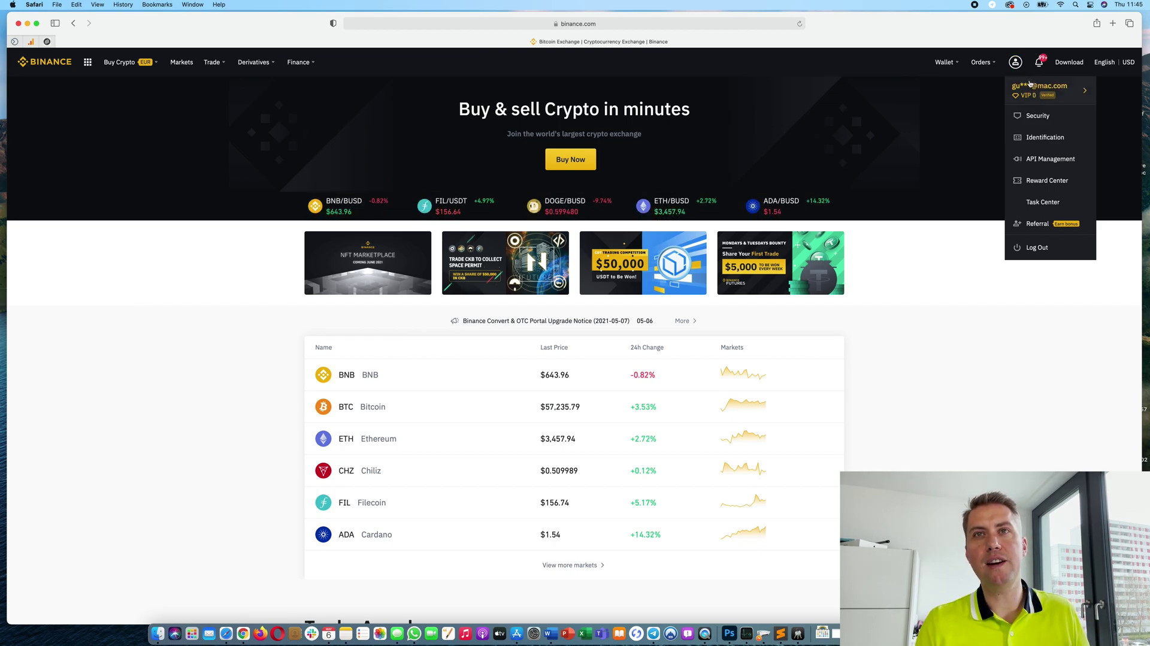
click(1030, 94)
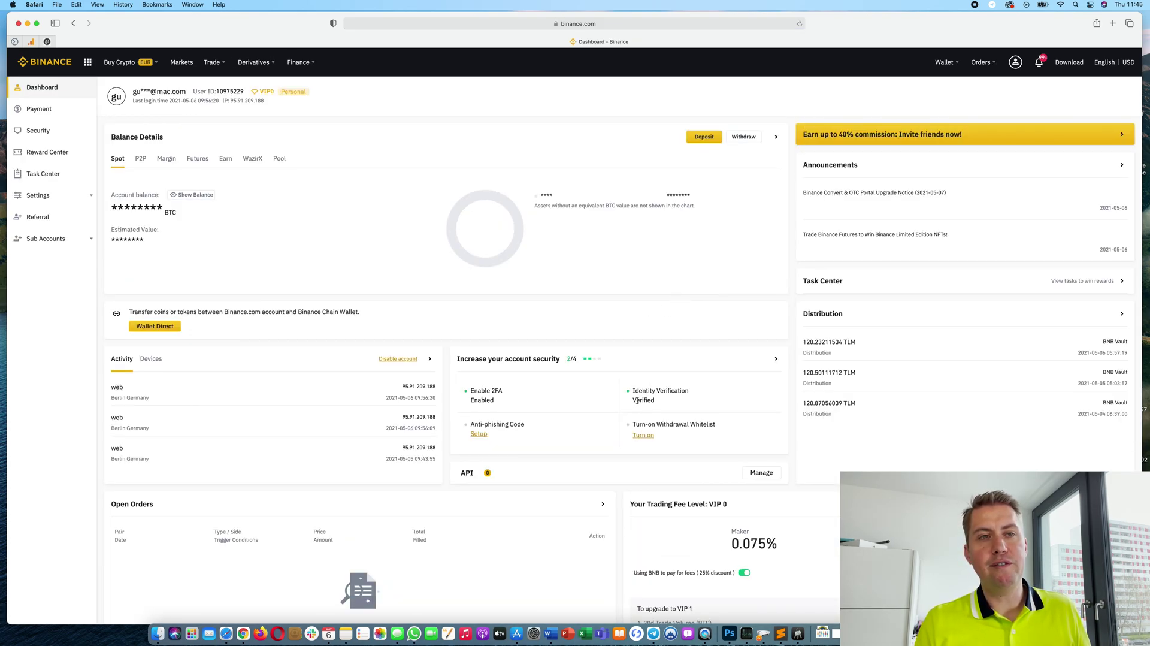
drag(631, 399, 663, 400)
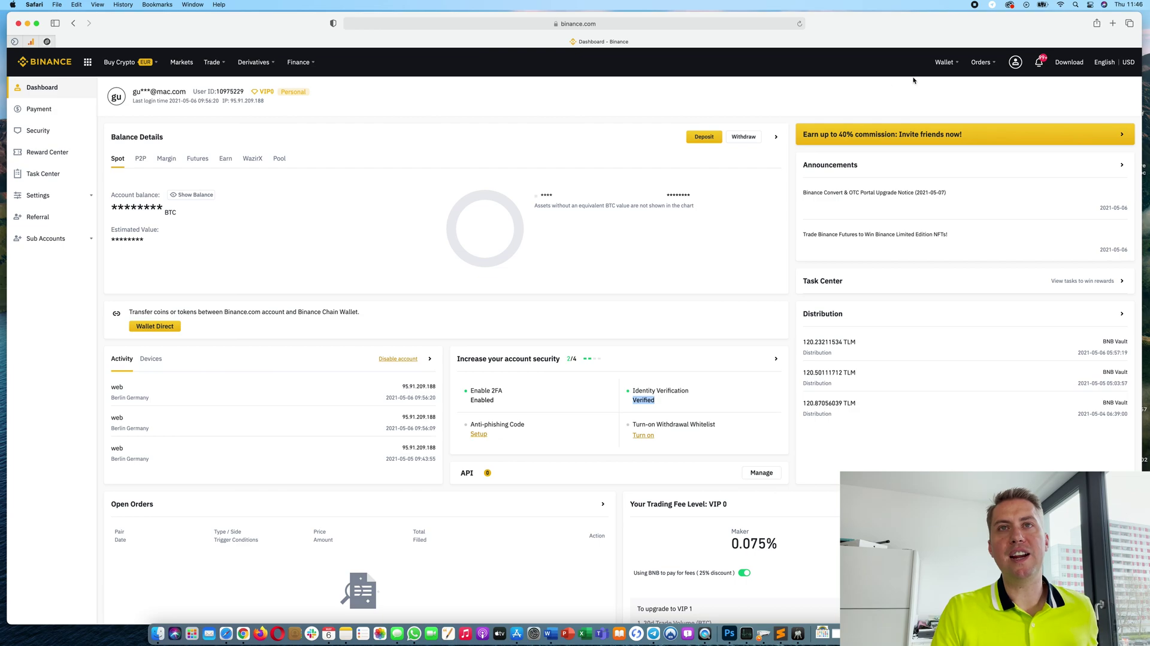
Step: Go to the Fiat and Spot wallet and open its deposit page
mouse_move(951, 73)
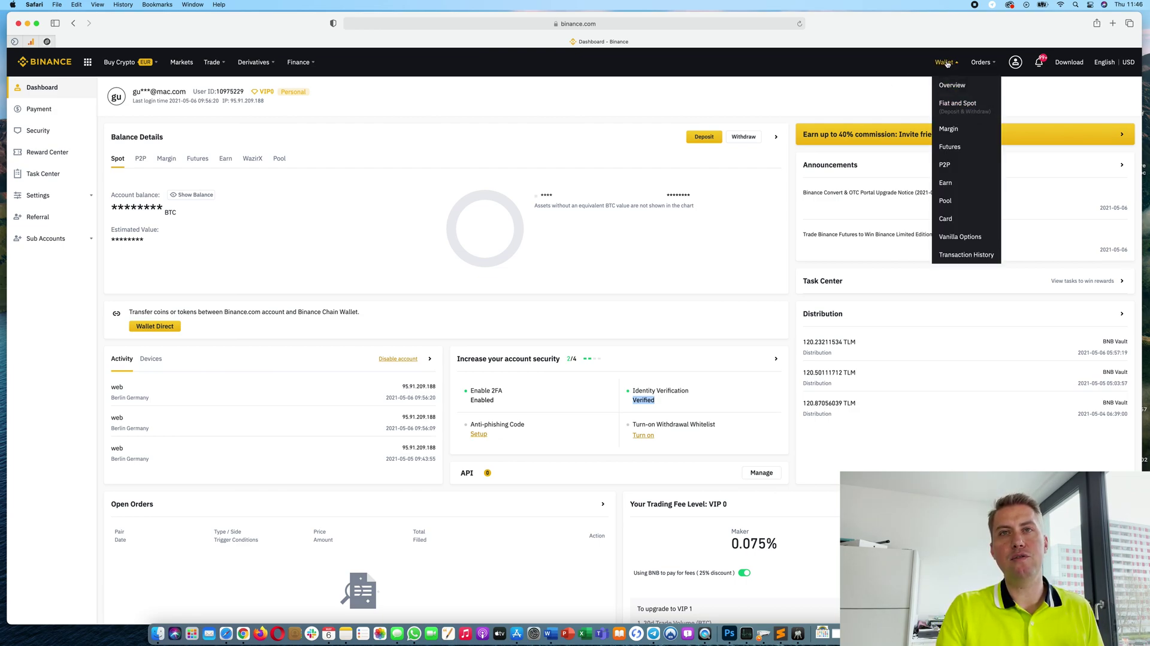
click(954, 108)
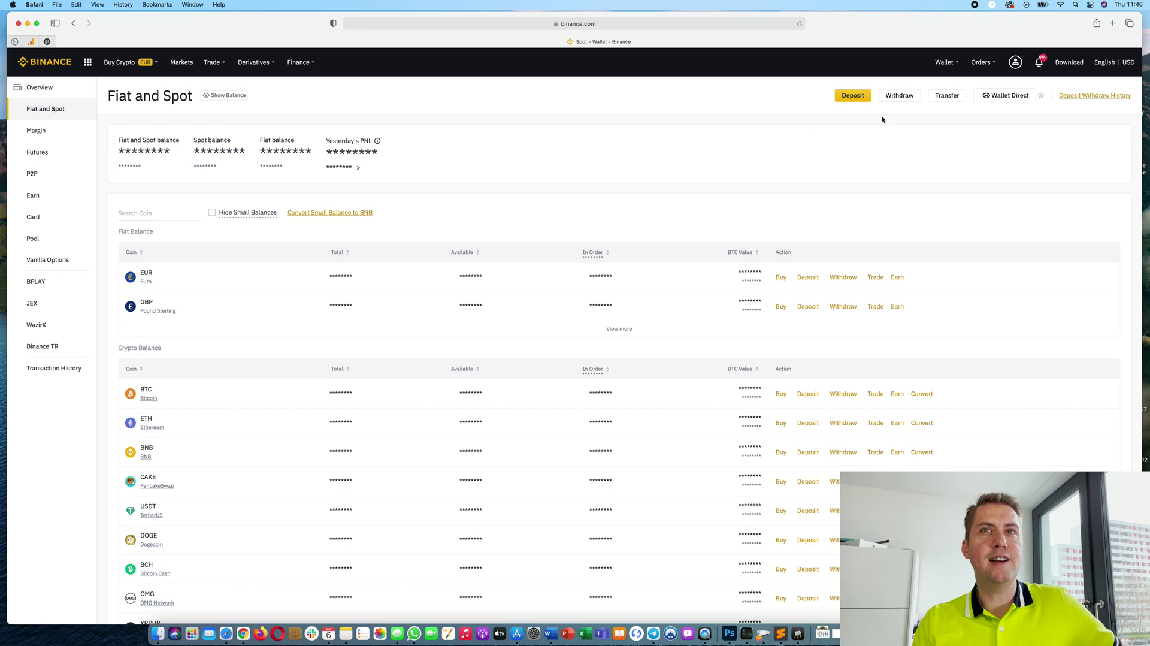
click(850, 95)
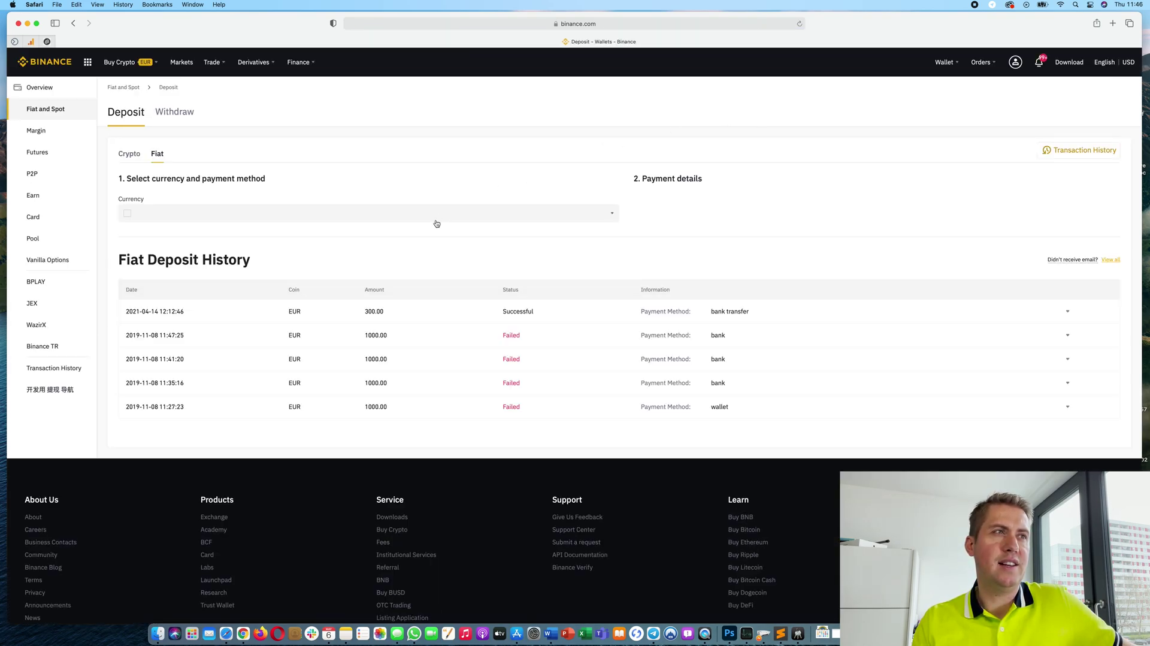
Step: View the crypto deposit option and its list of available coins
click(129, 154)
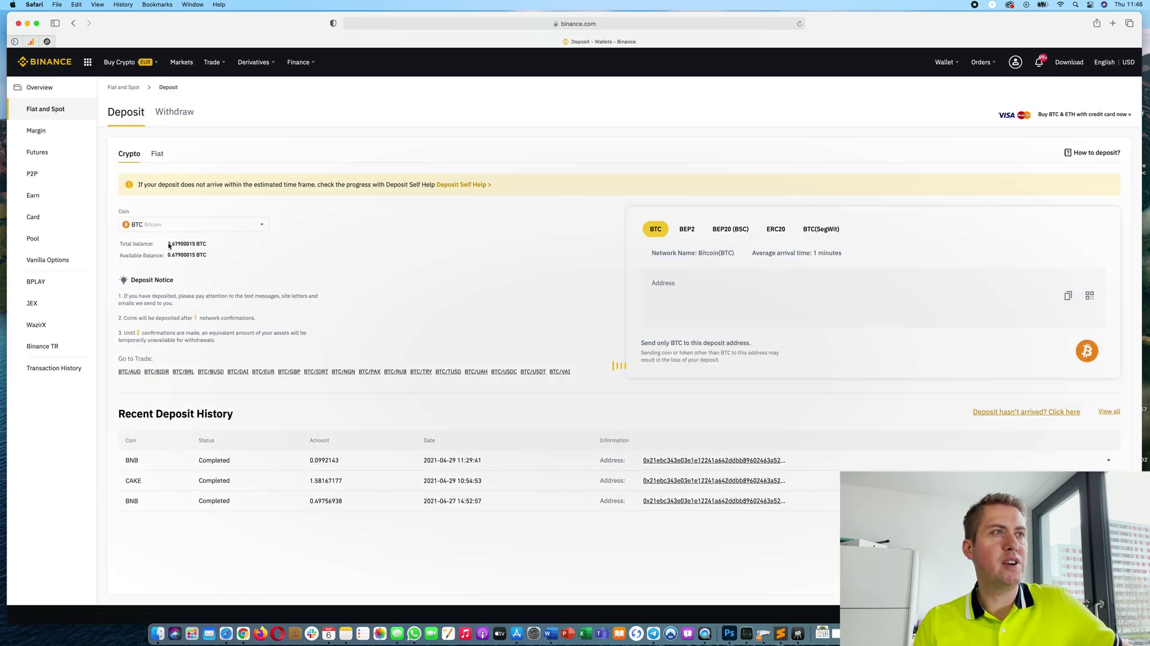
click(201, 229)
scroll(207, 316, down, 2)
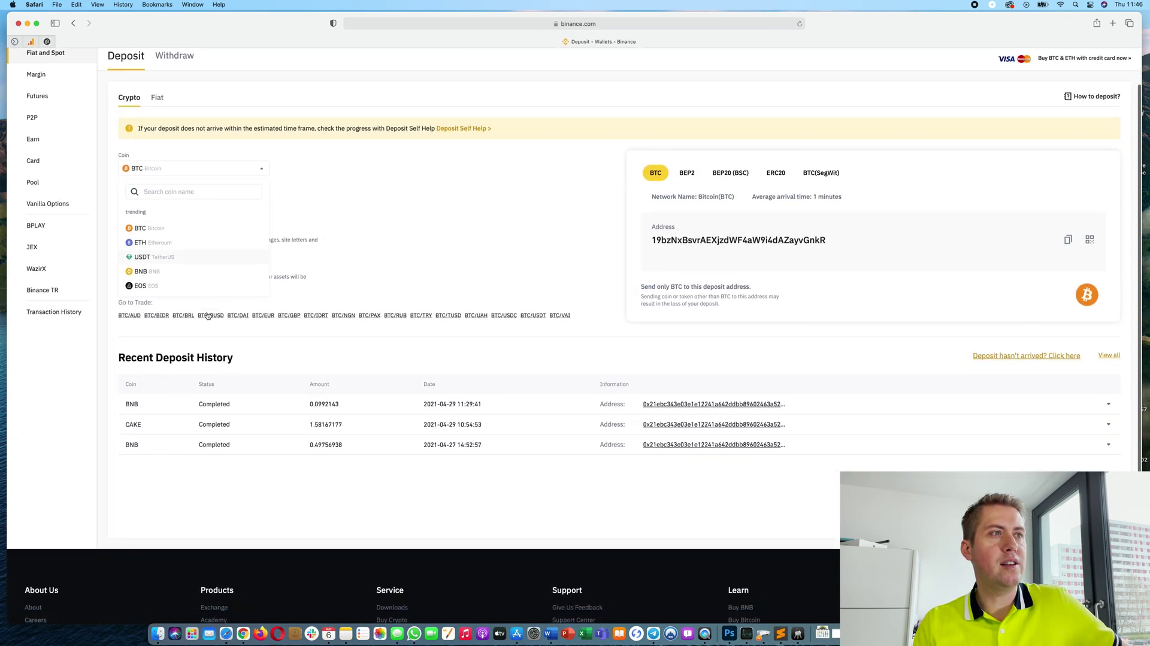
Step: Request a fiat deposit of 500 EUR by SEPA bank transfer and confirm the important notes
click(163, 99)
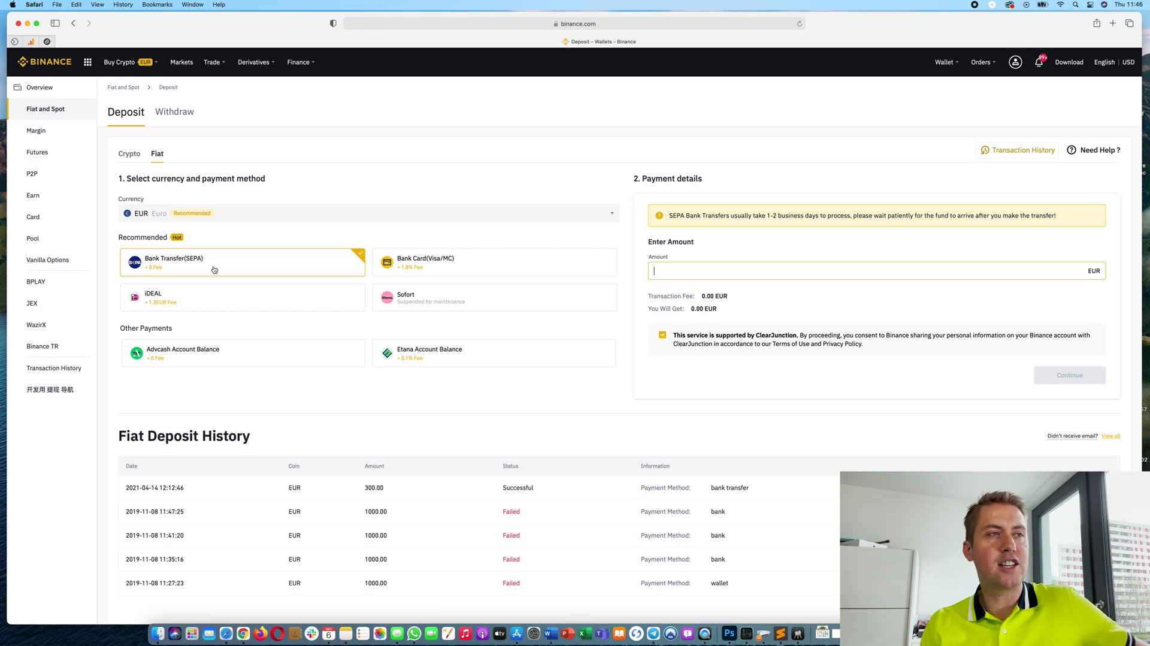
click(186, 115)
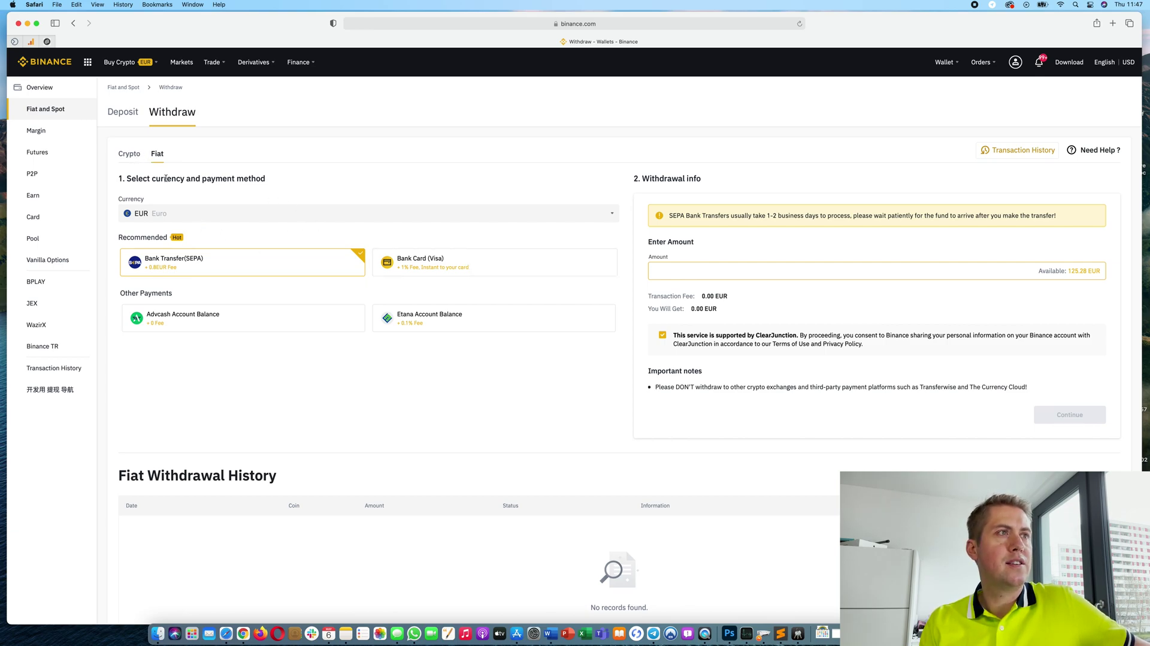
click(130, 112)
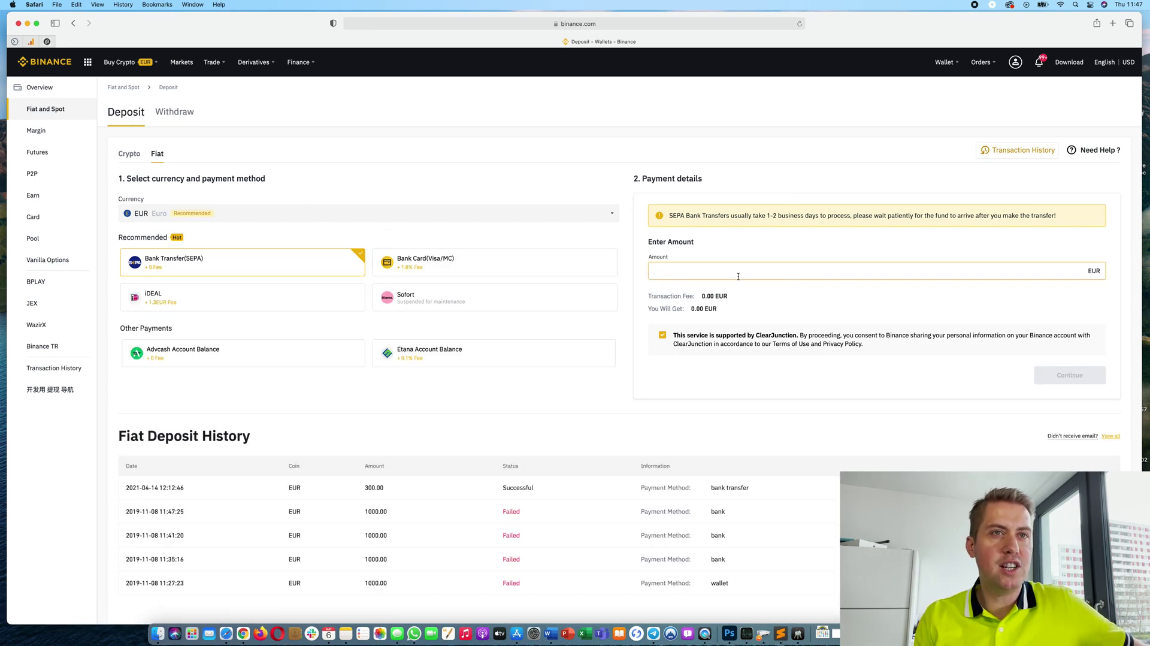
text(500)
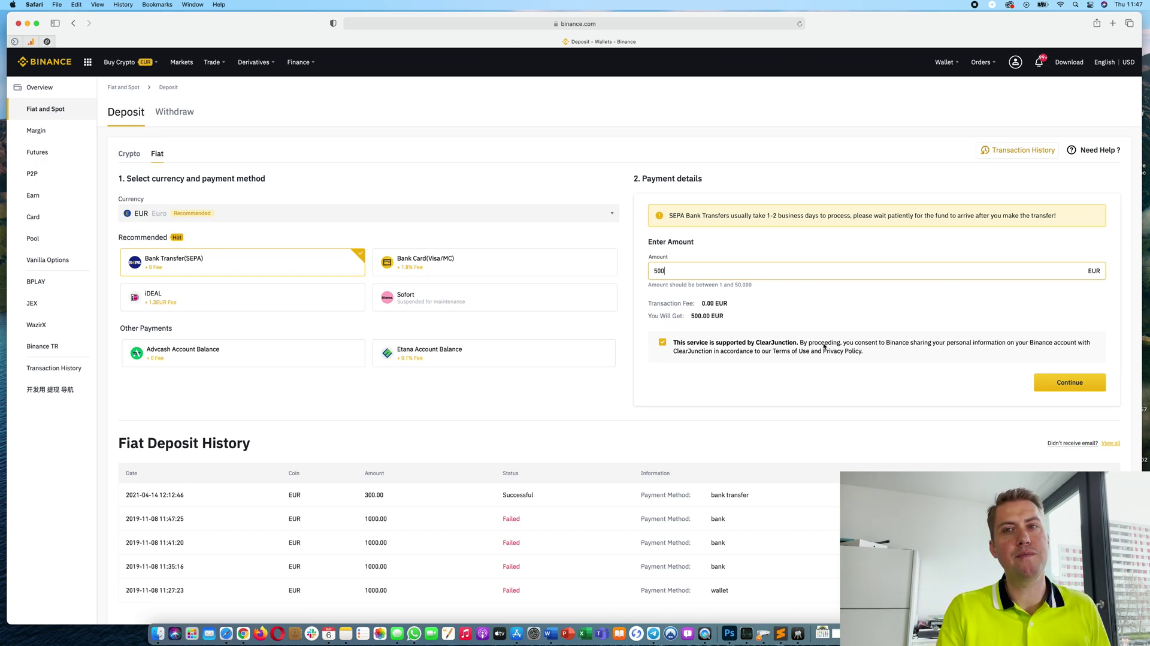
click(1080, 383)
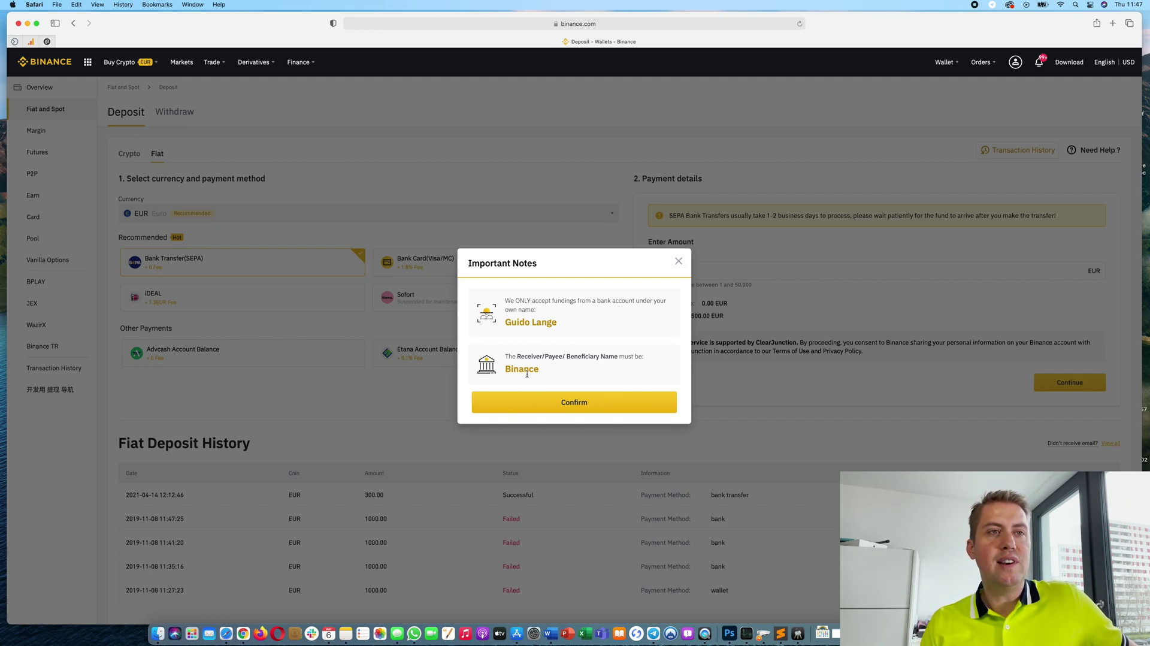
click(579, 407)
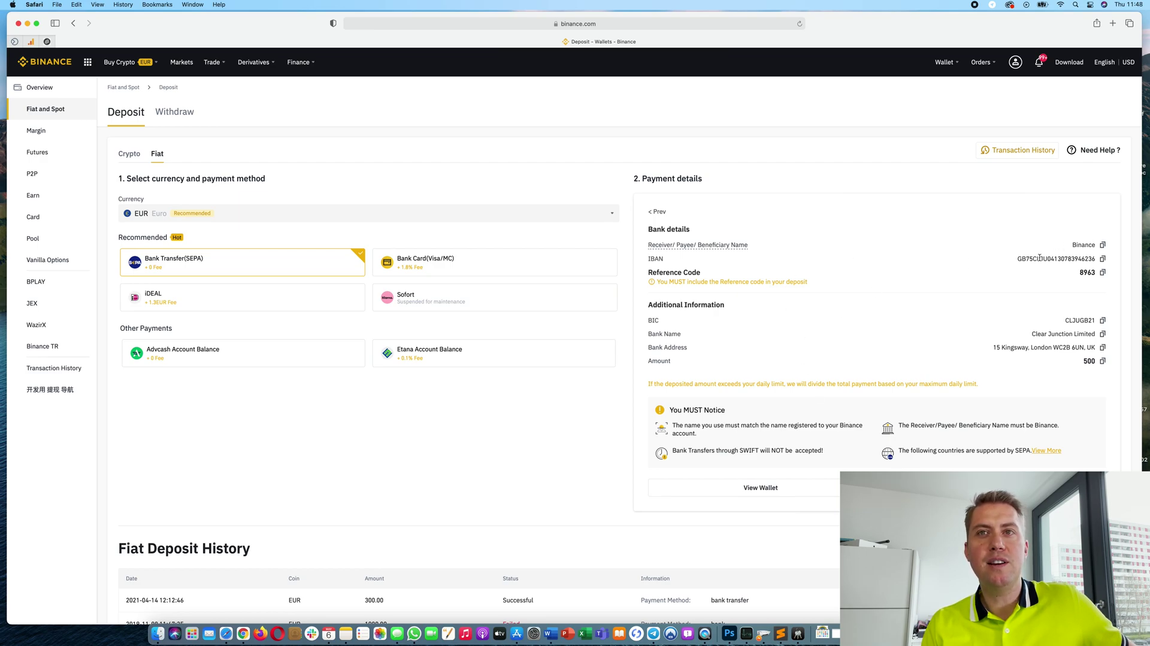
Step: Highlight the IBAN and the reference code in the deposit's bank details
drag(1017, 263, 1075, 259)
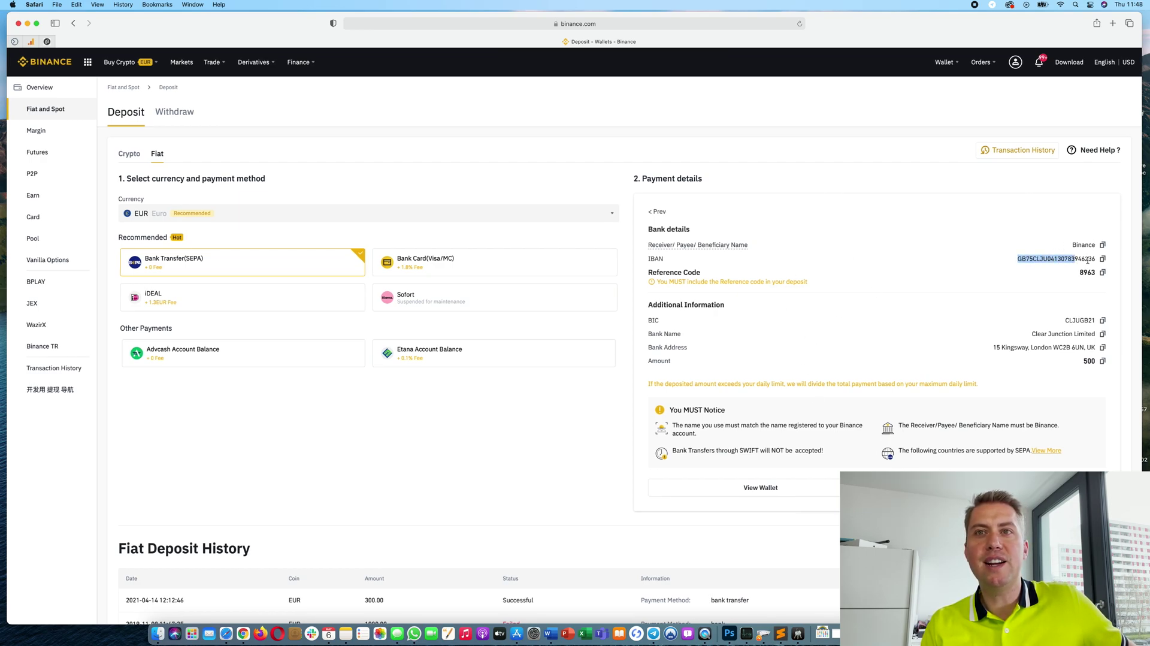
click(1042, 257)
drag(1017, 261, 1067, 259)
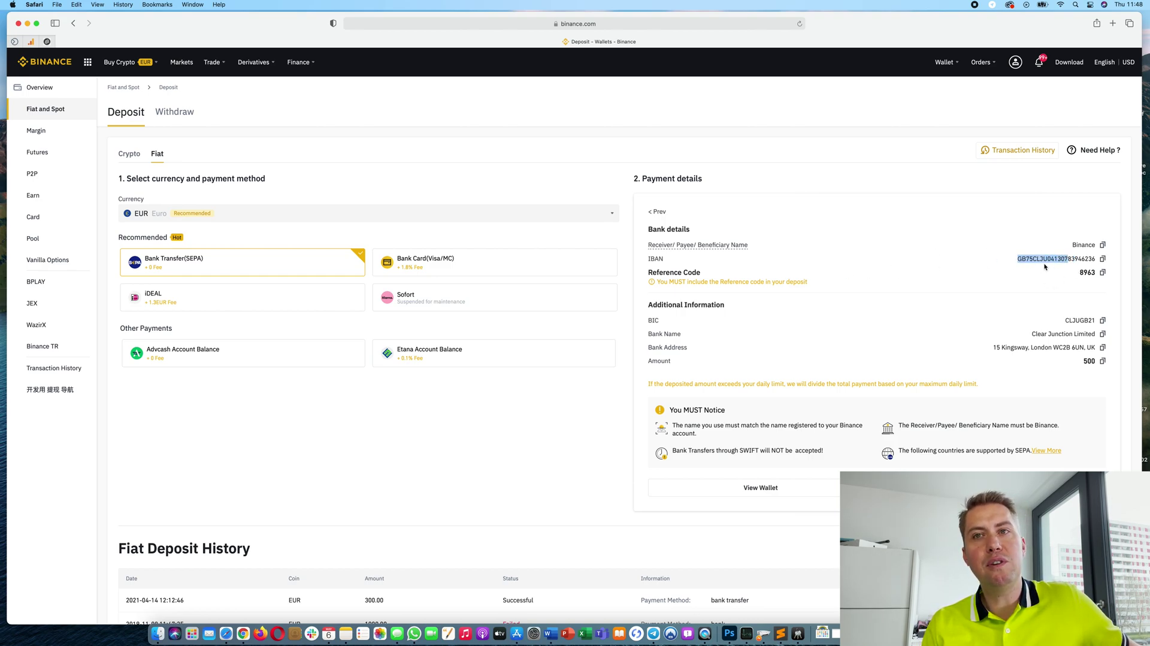
drag(1080, 273, 1096, 274)
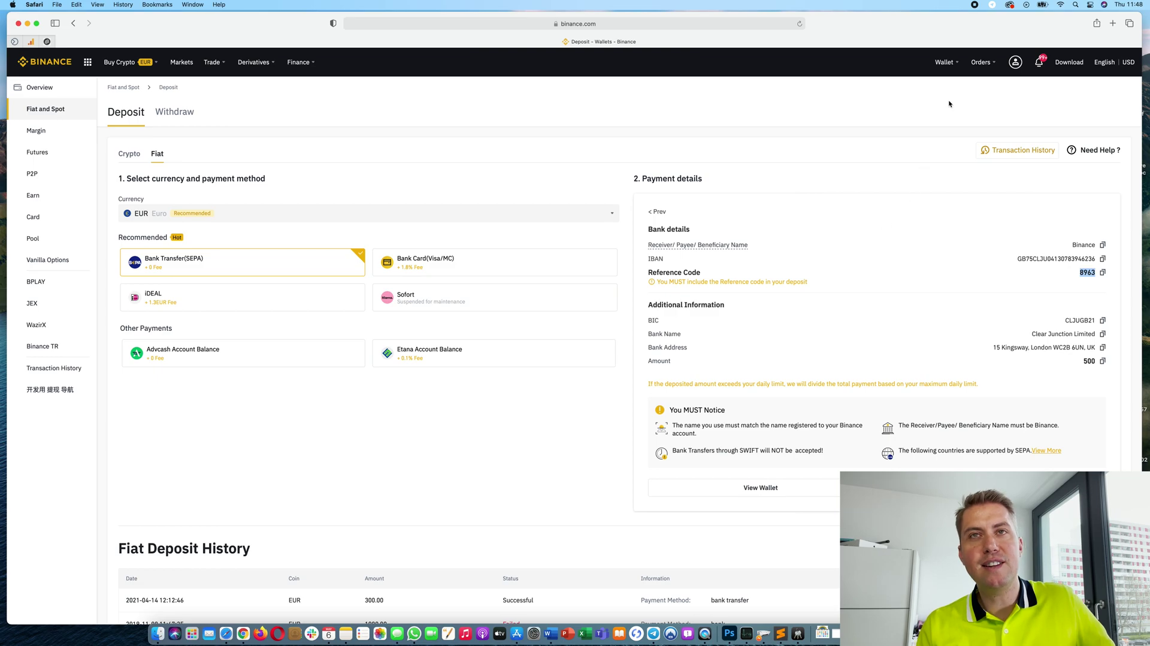
Step: Return to the Fiat and Spot wallet and look through the list of crypto balances
mouse_move(943, 62)
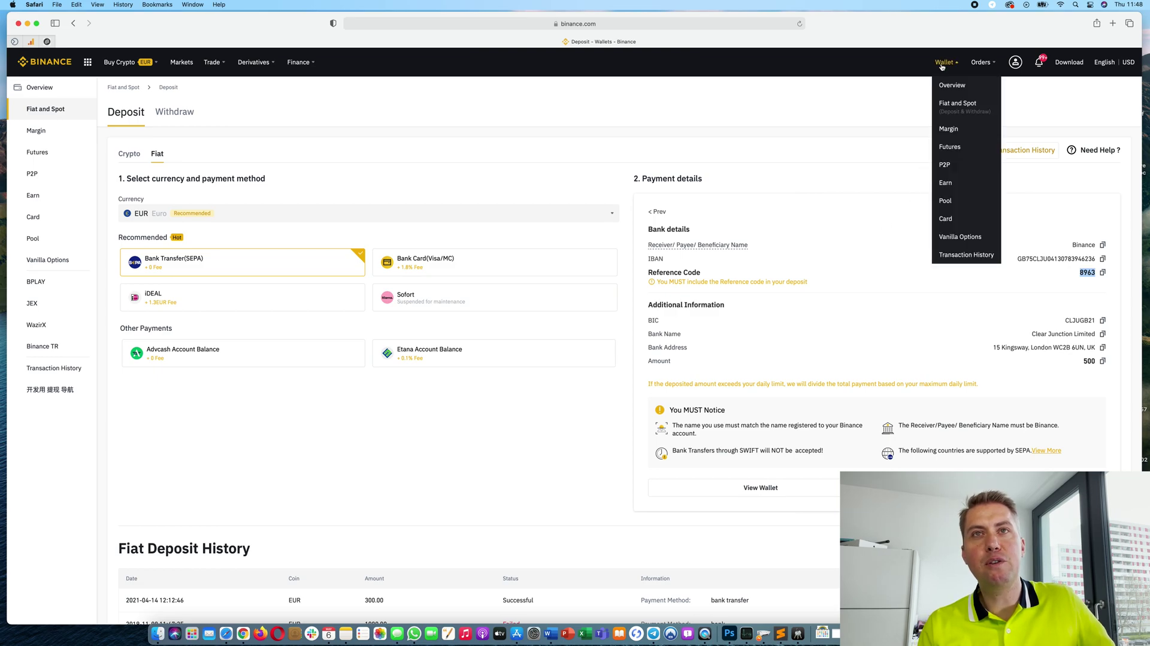
click(951, 108)
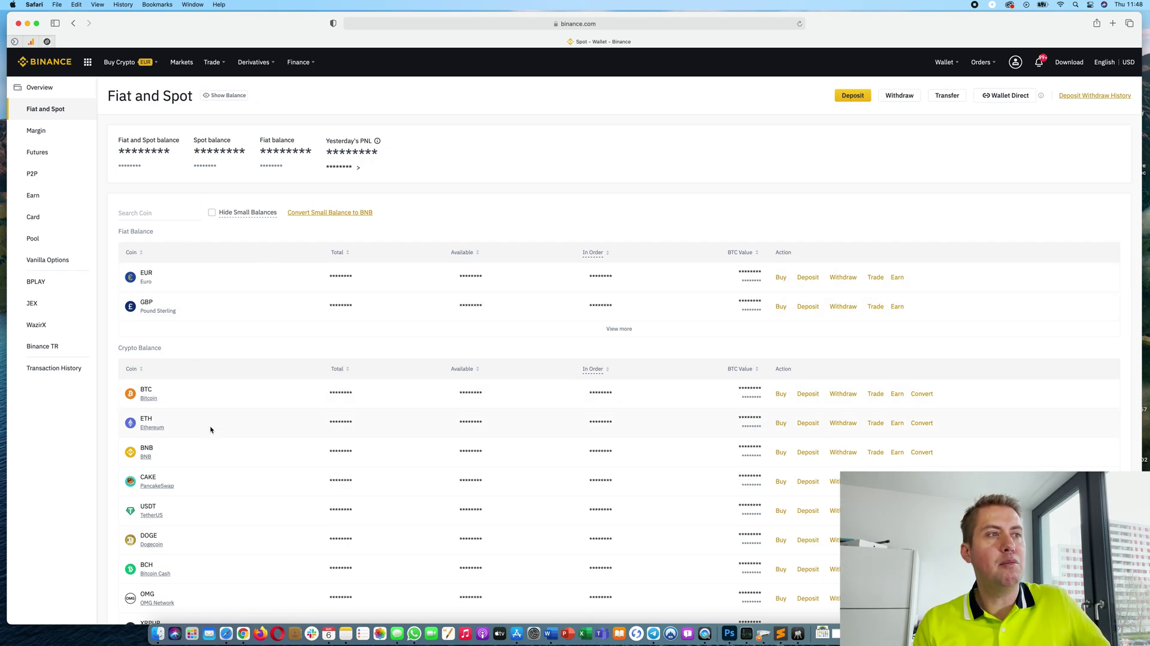
scroll(210, 429, down, 3)
scroll(198, 432, up, 3)
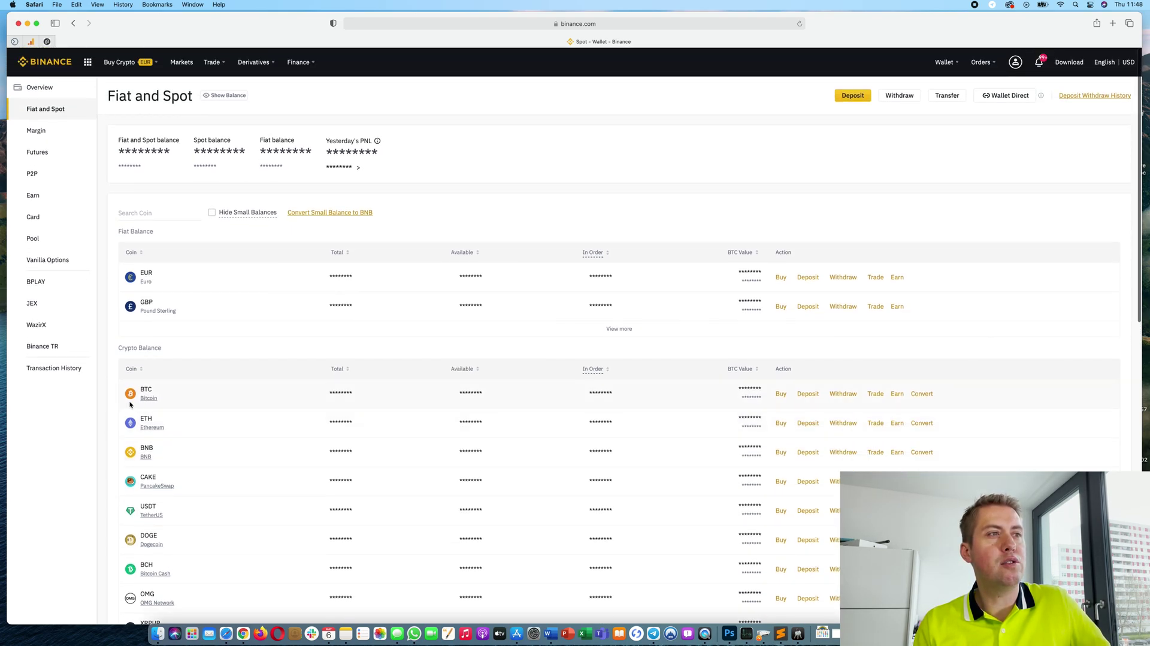
scroll(151, 408, down, 4)
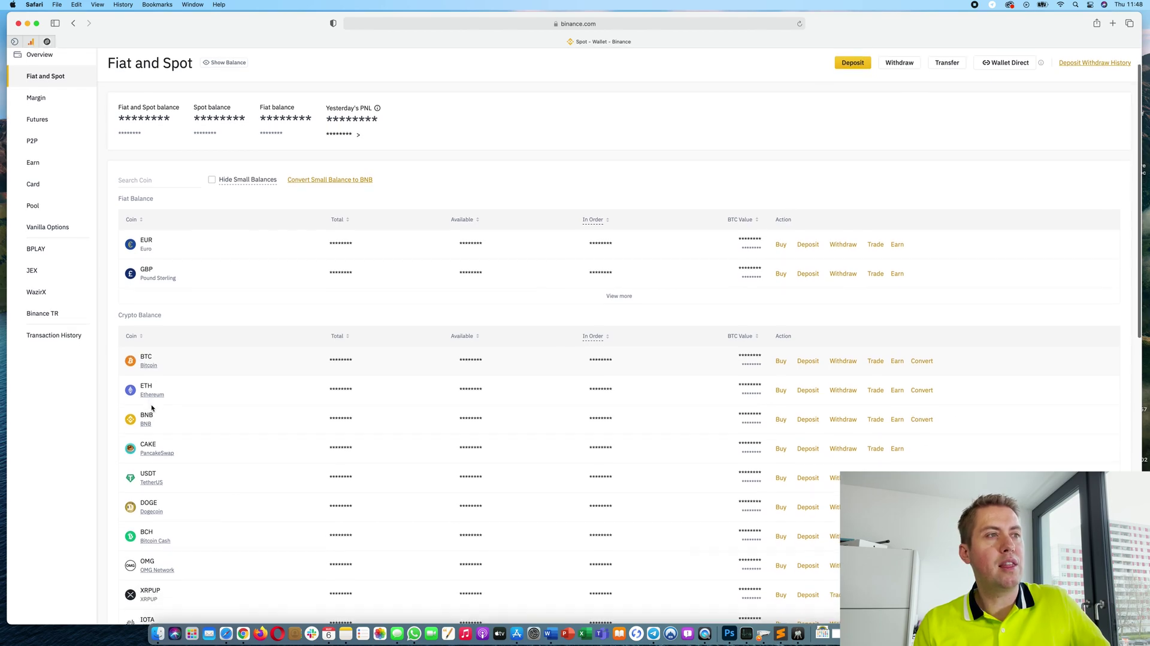
scroll(160, 440, down, 8)
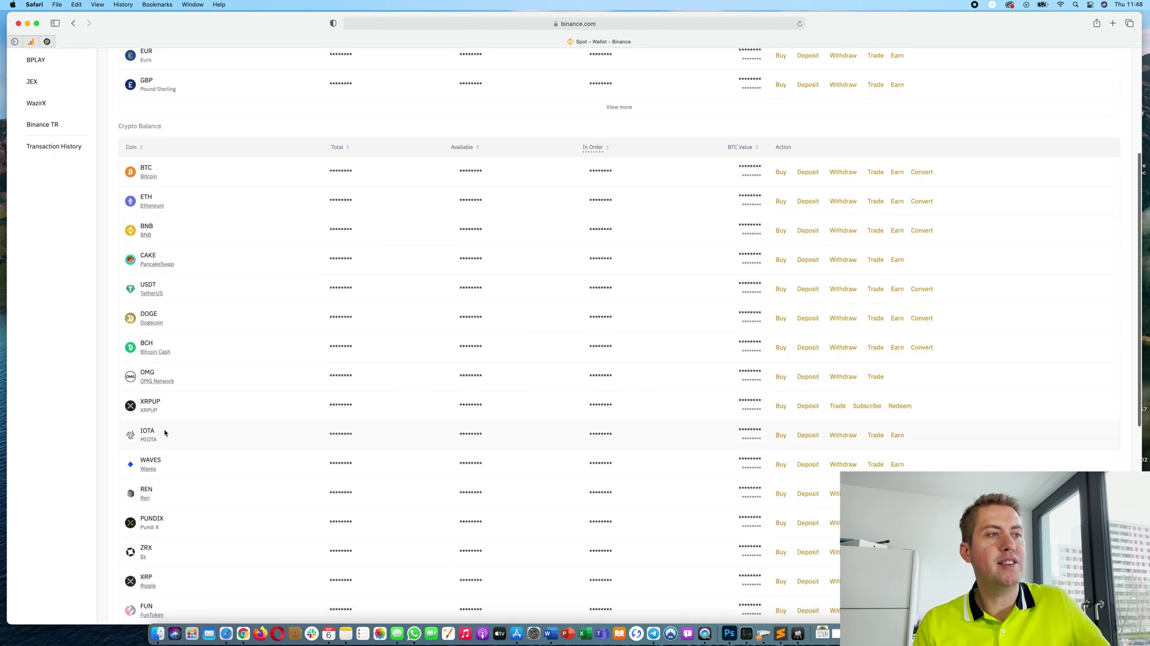
scroll(168, 429, up, 5)
scroll(168, 428, up, 2)
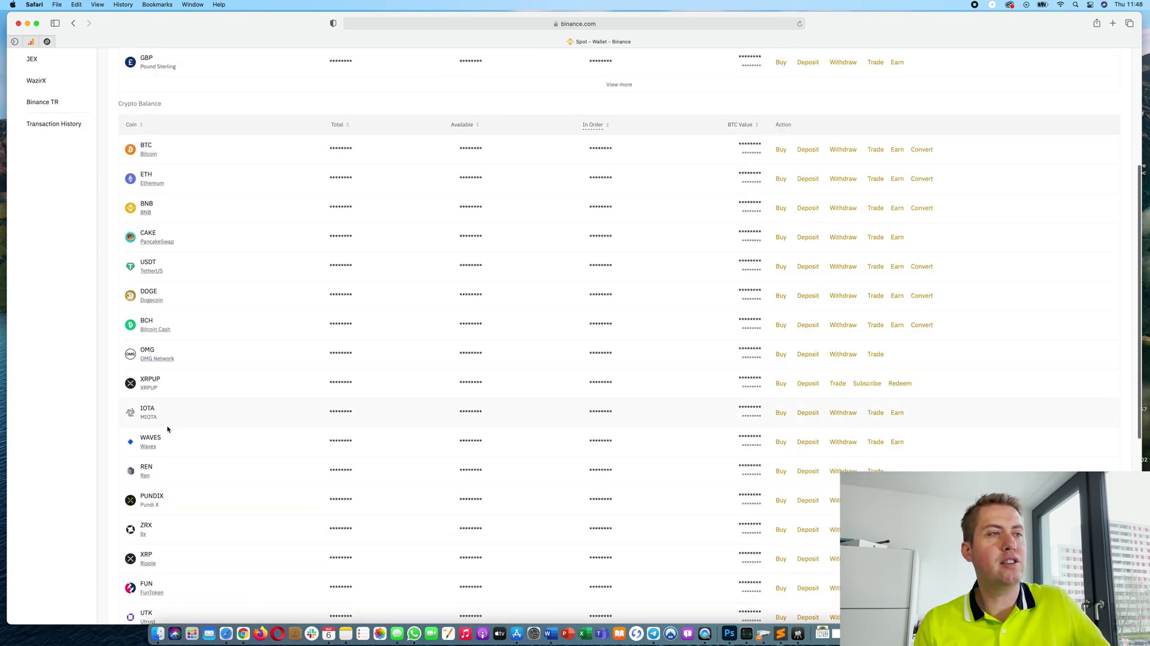
scroll(160, 315, up, 4)
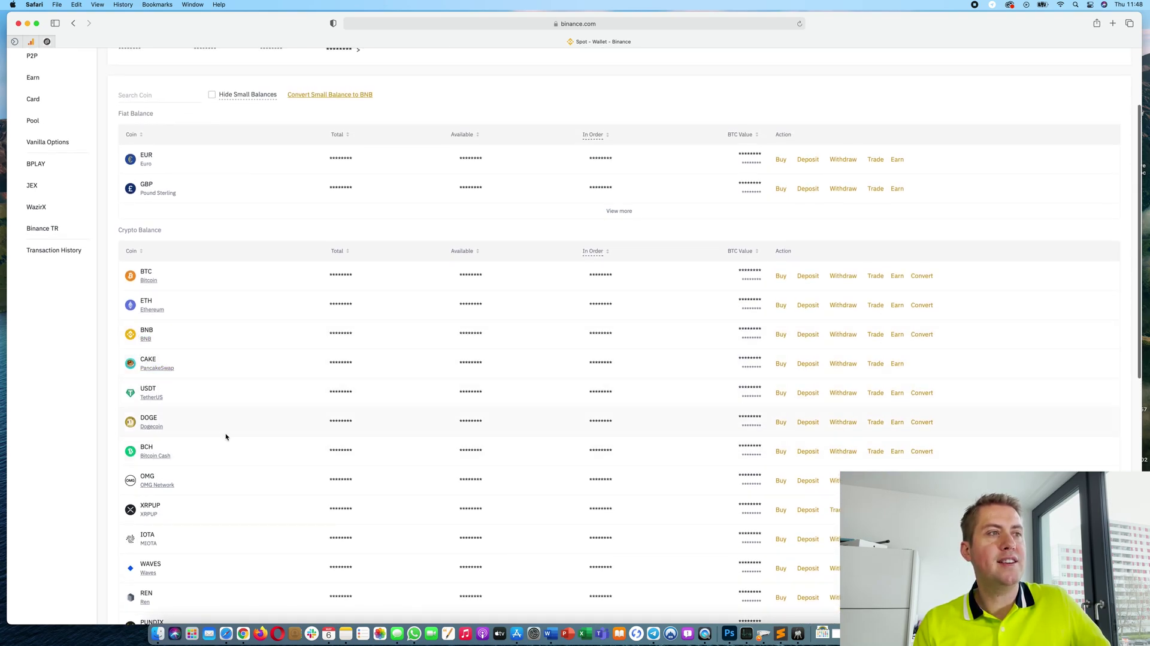
scroll(318, 311, up, 3)
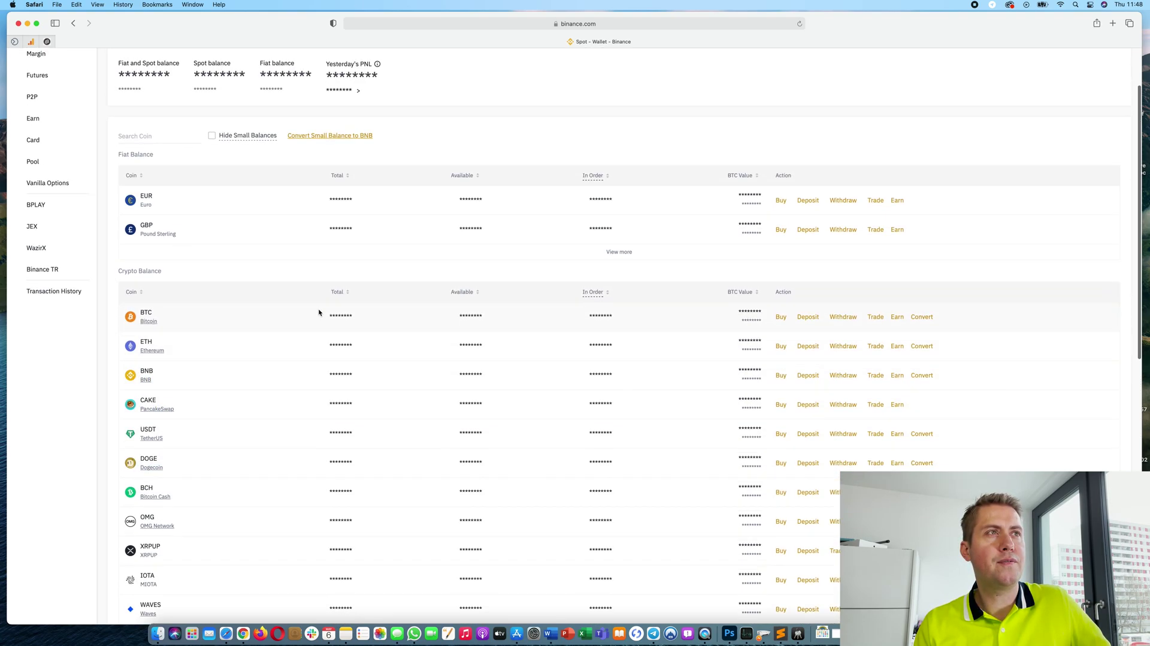
Step: Search the wallet for "doge" and open the DOGE/EUR trading pair for Dogecoin
click(156, 178)
text(d)
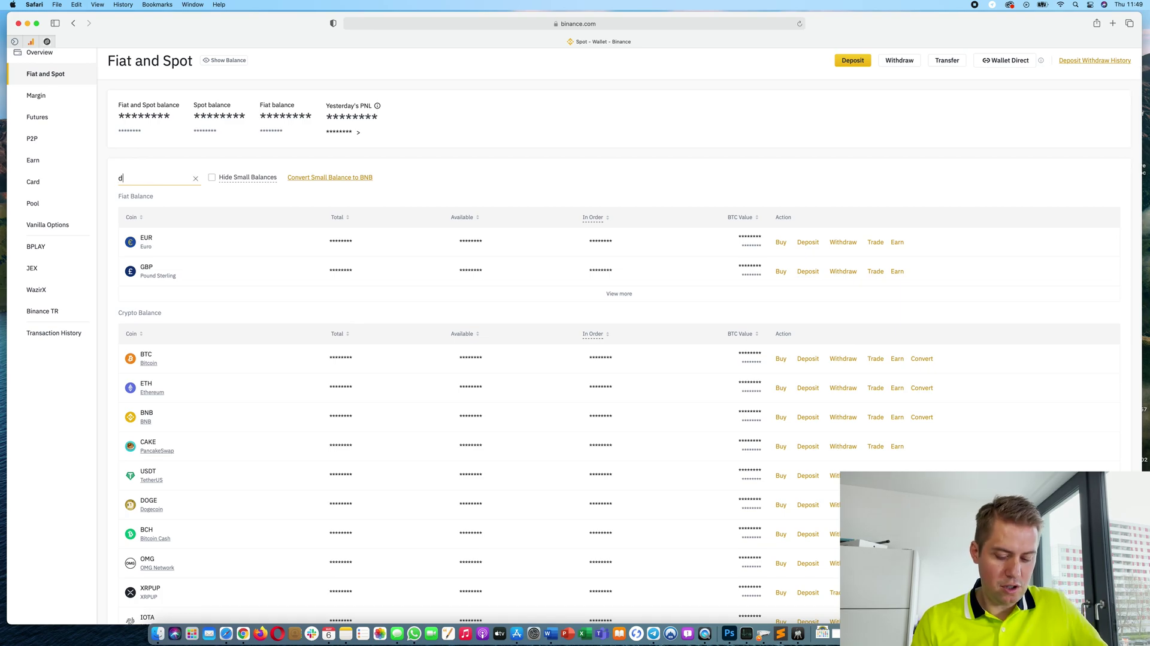
text(oge)
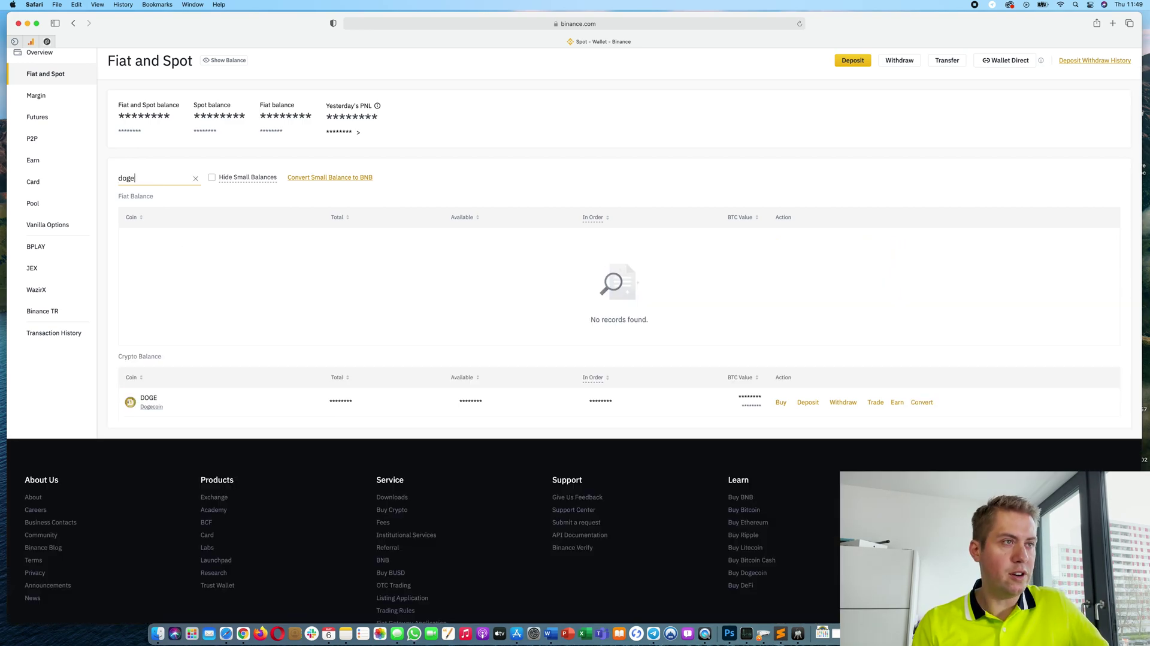
click(880, 405)
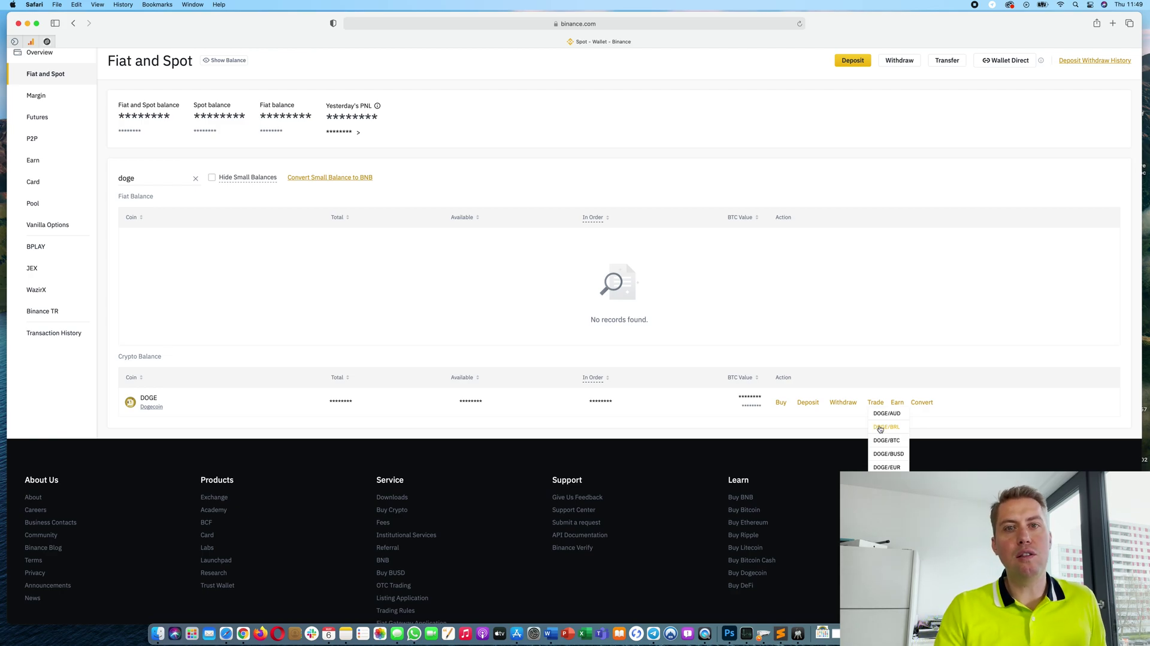
scroll(885, 446, down, 2)
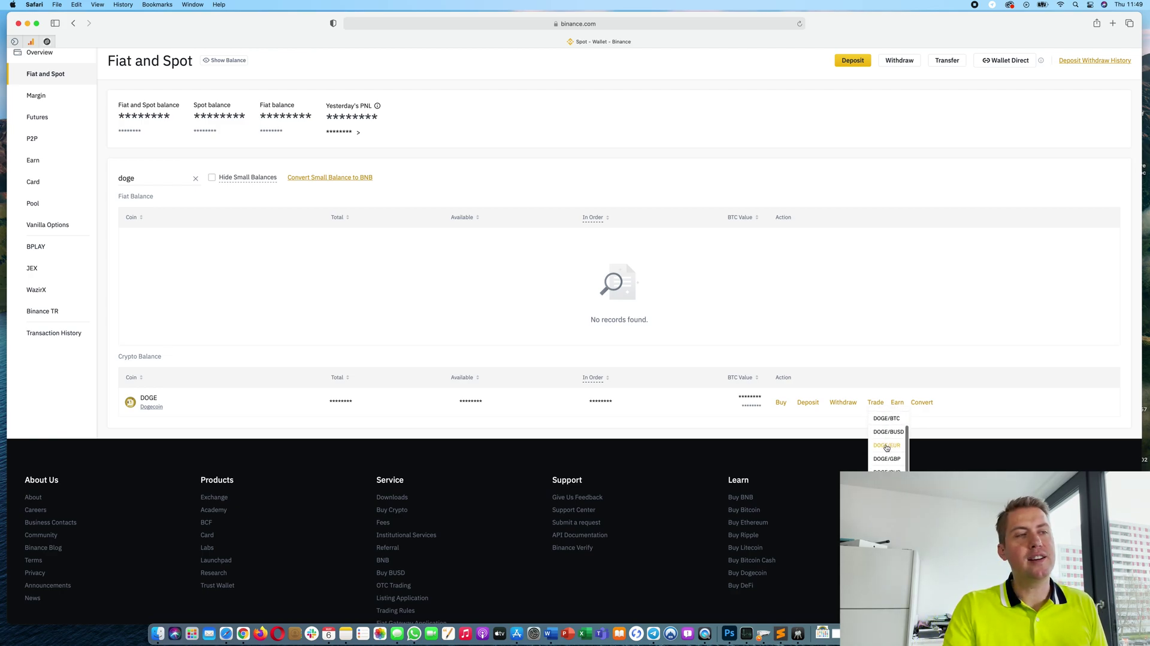
scroll(886, 446, up, 2)
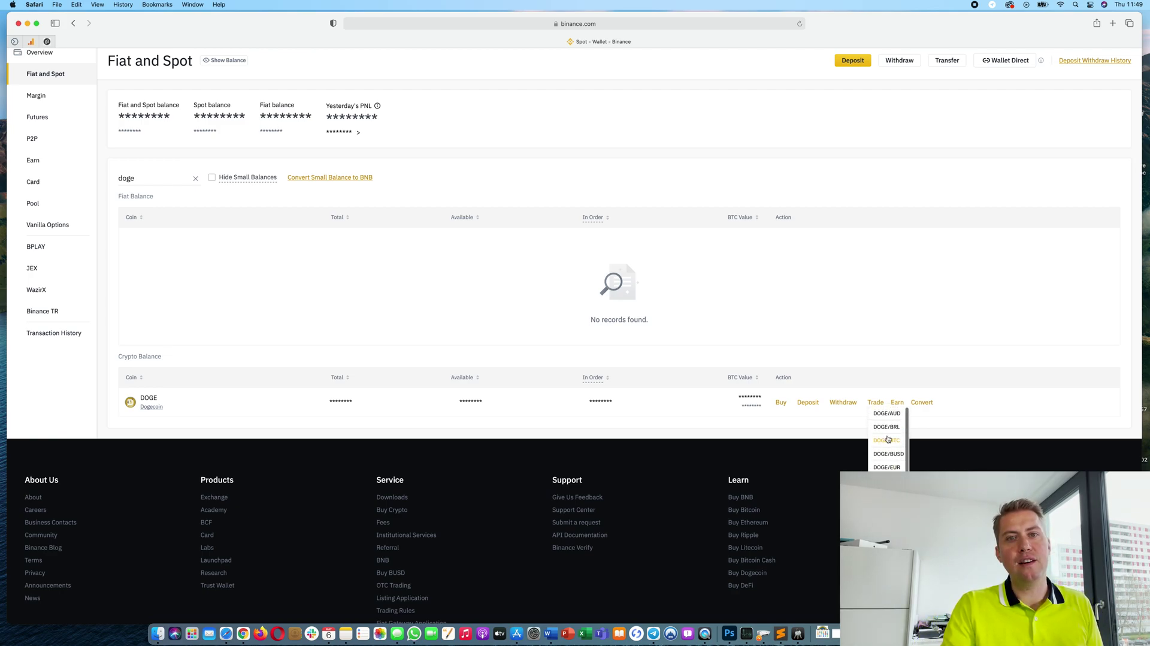
scroll(890, 444, down, 1)
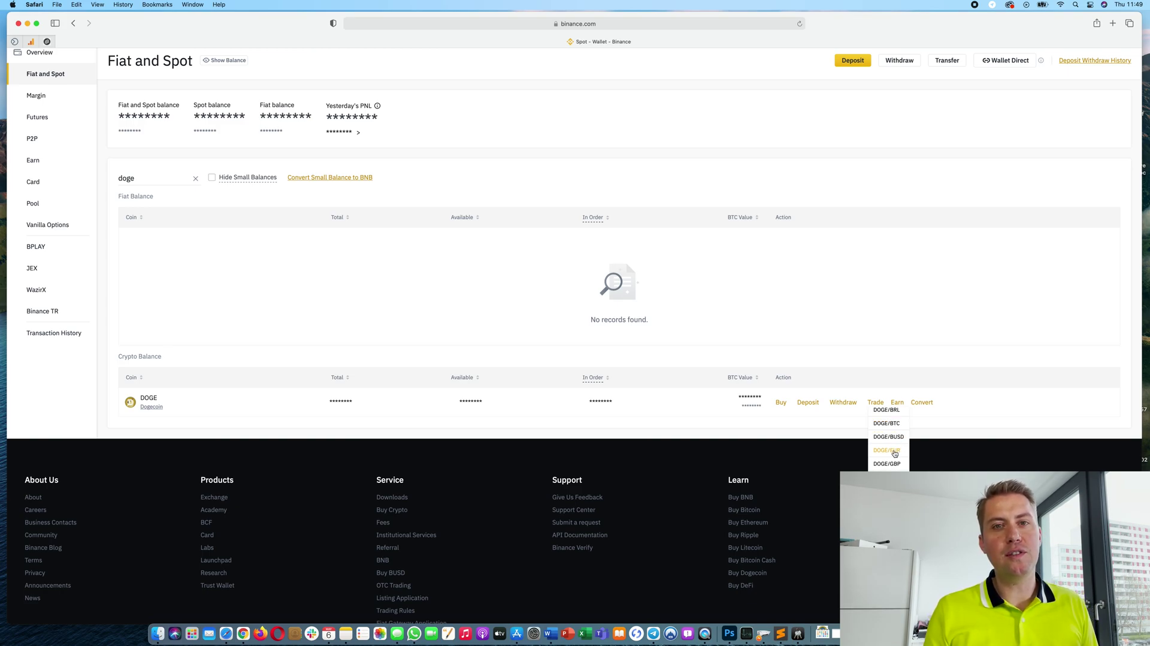
click(886, 450)
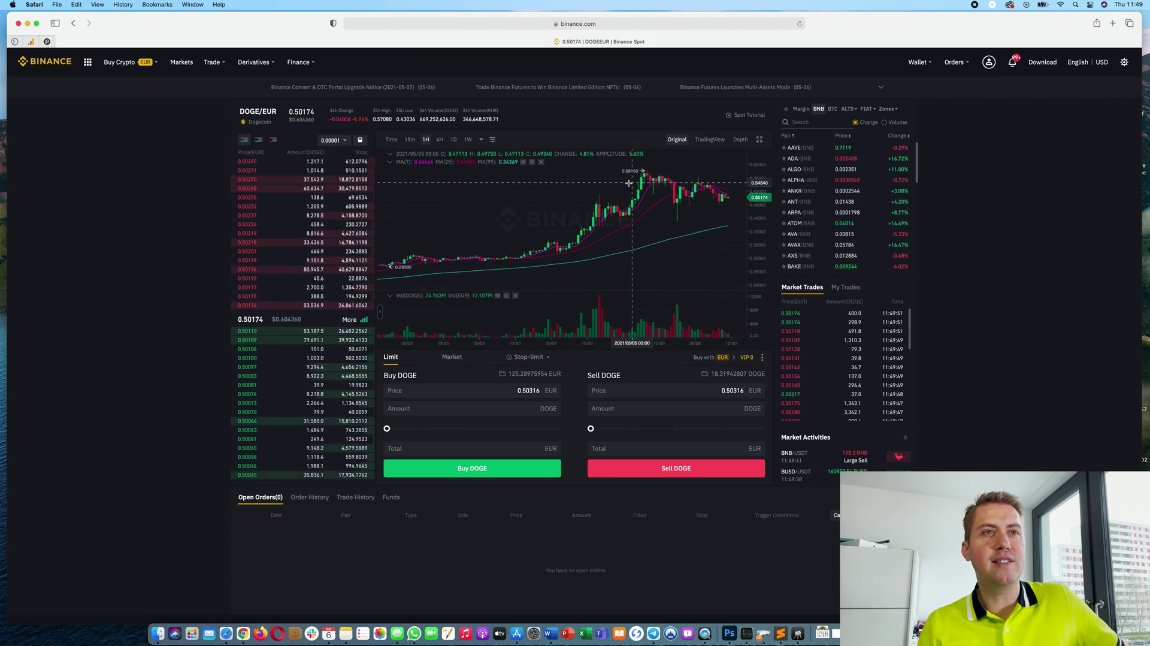
Step: Compare the DOGE/EUR chart at the 4H and 1H intervals, and set the order type to Market
click(440, 140)
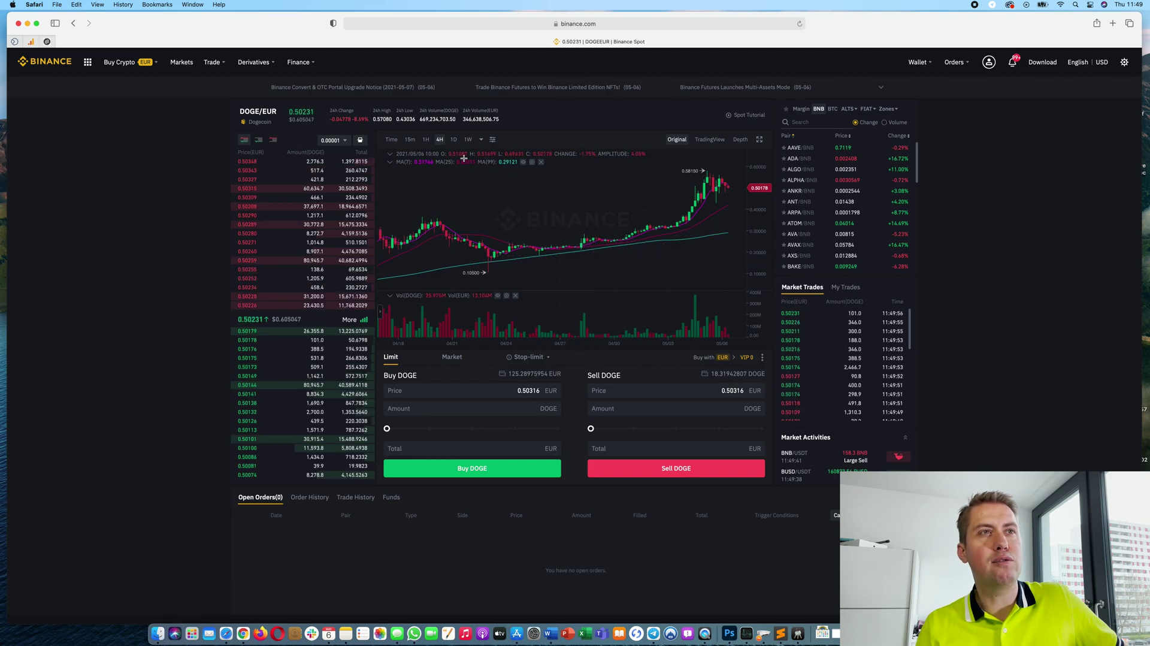
click(425, 139)
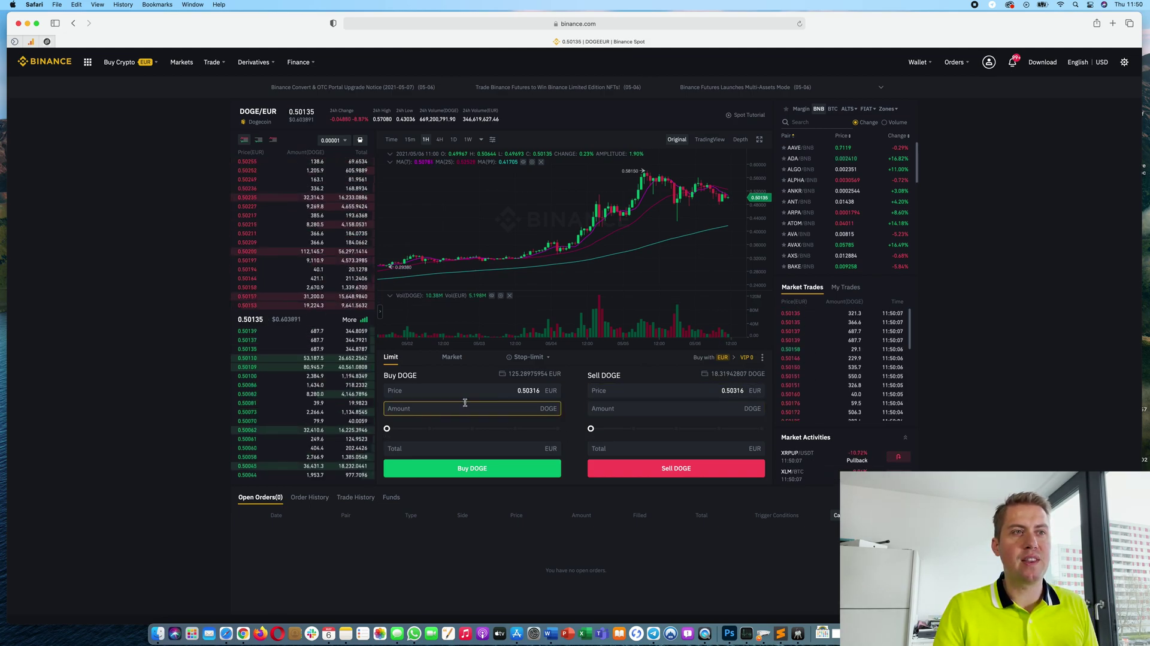
click(451, 356)
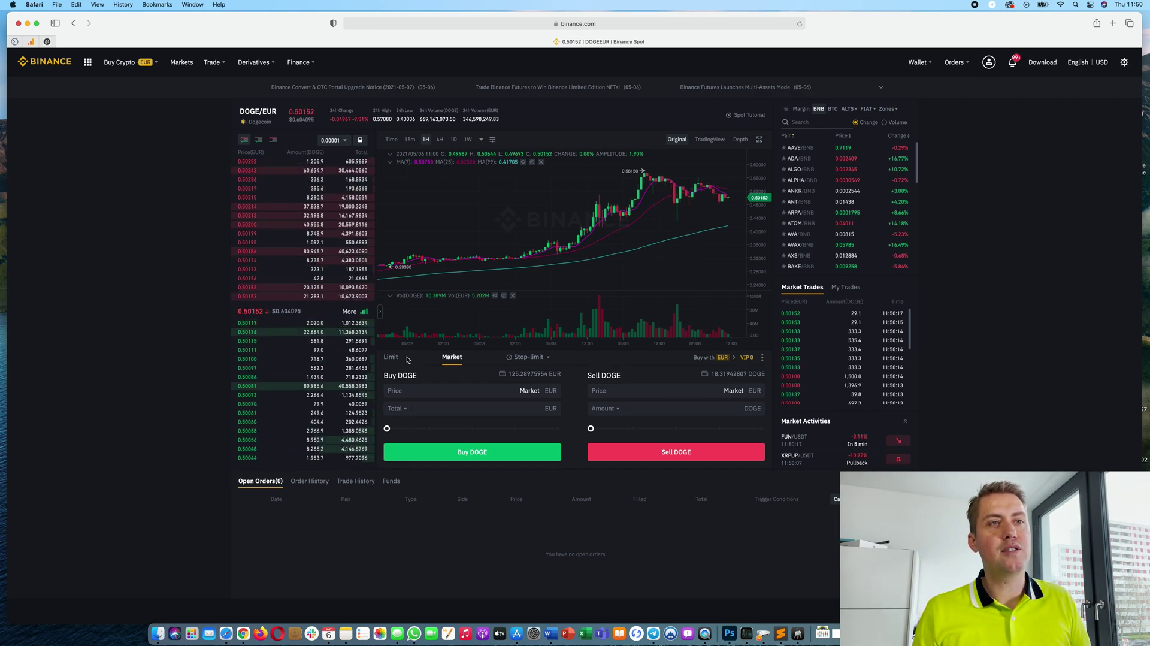
Step: Set the market buy total for Dogecoin to the full available EUR balance, 125.25 EUR
drag(387, 428, 569, 433)
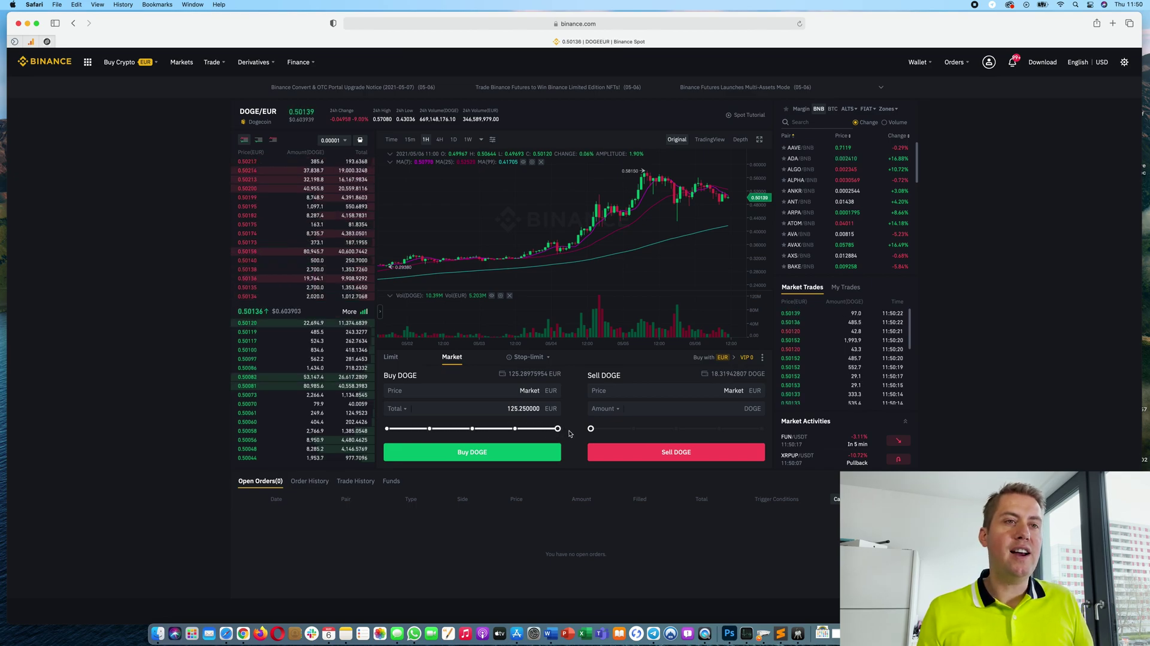
mouse_move(558, 429)
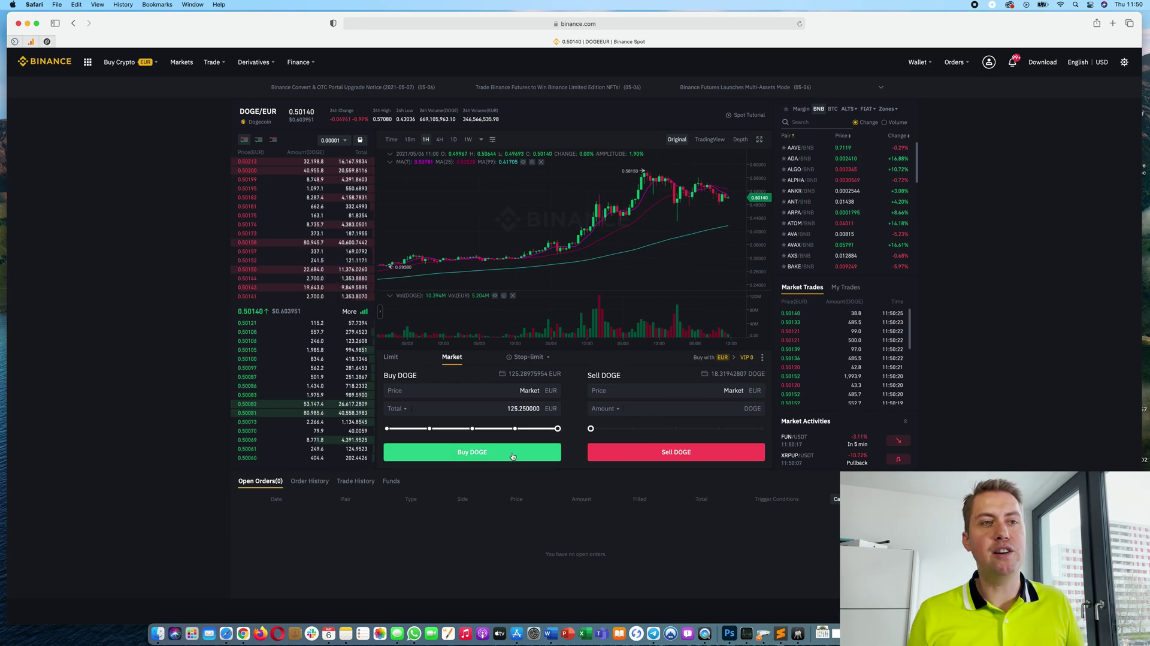
Step: Place a limit order to buy 313.2 DOGE at 0.40 EUR, using the full EUR balance
click(391, 358)
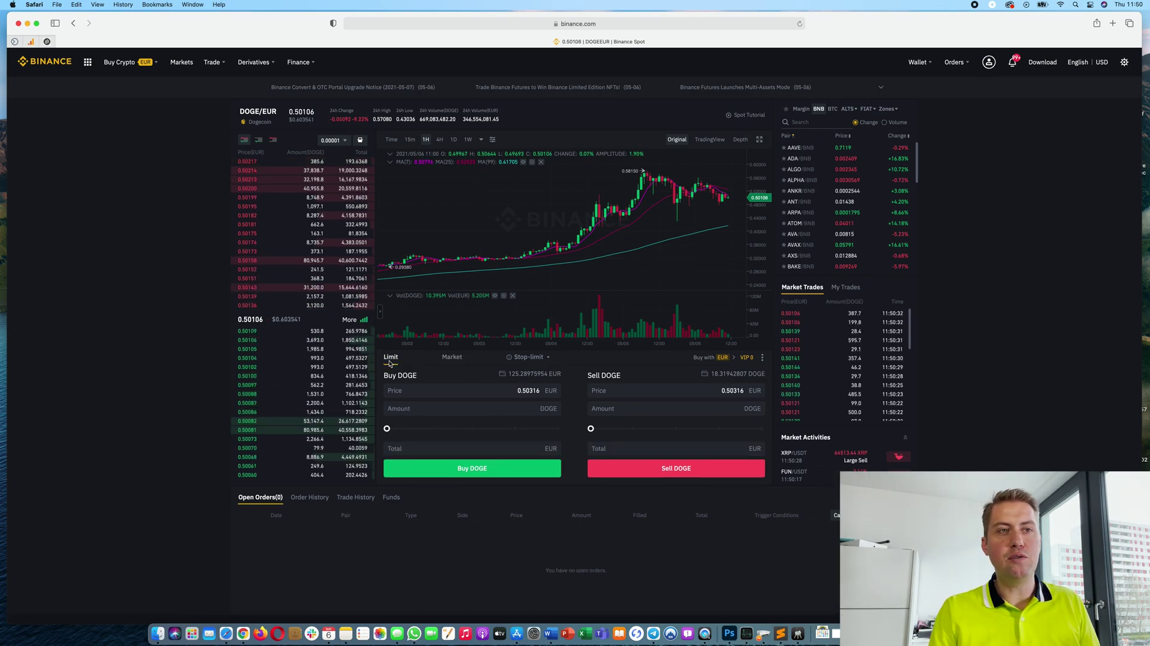
click(524, 390)
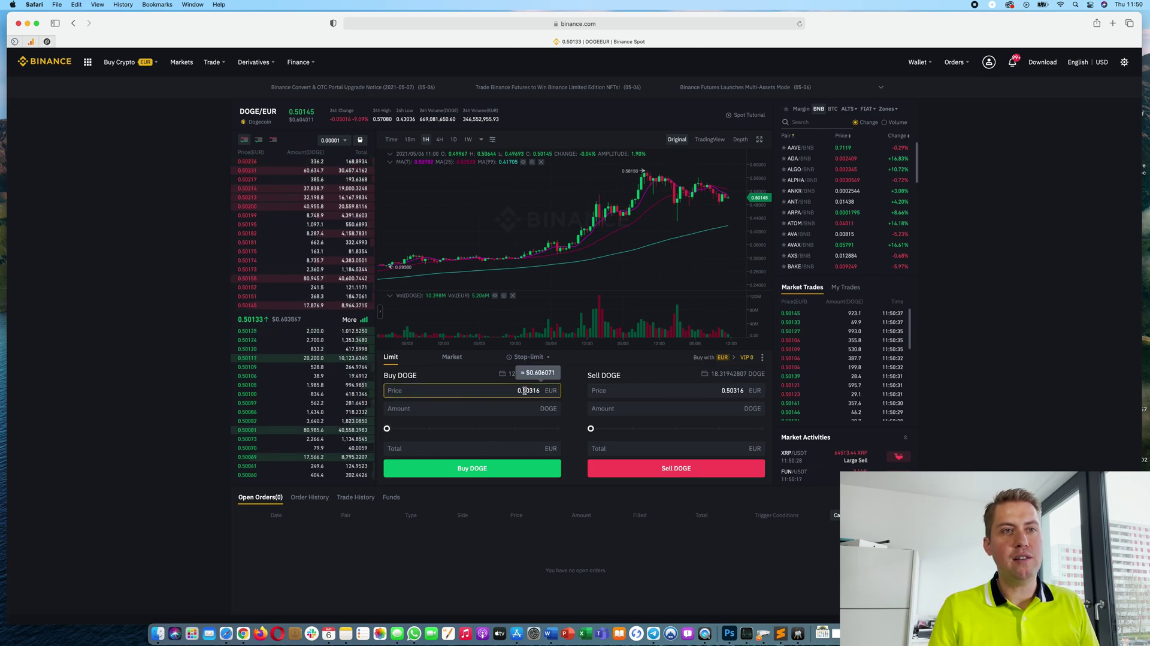
drag(524, 389, 546, 395)
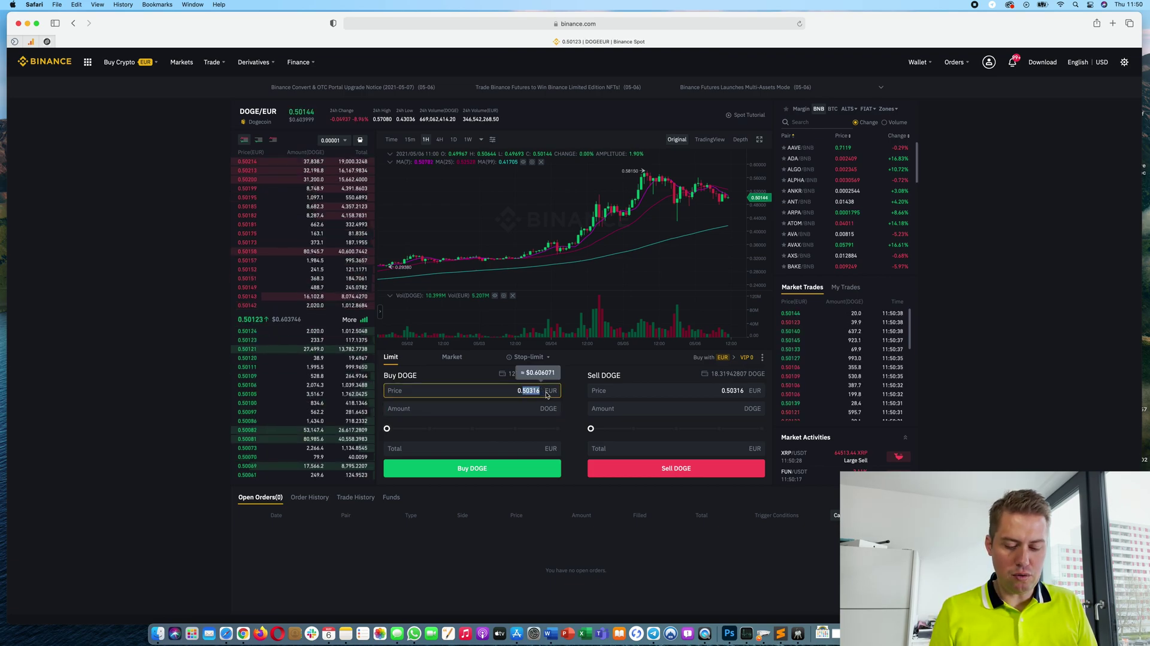
text(40)
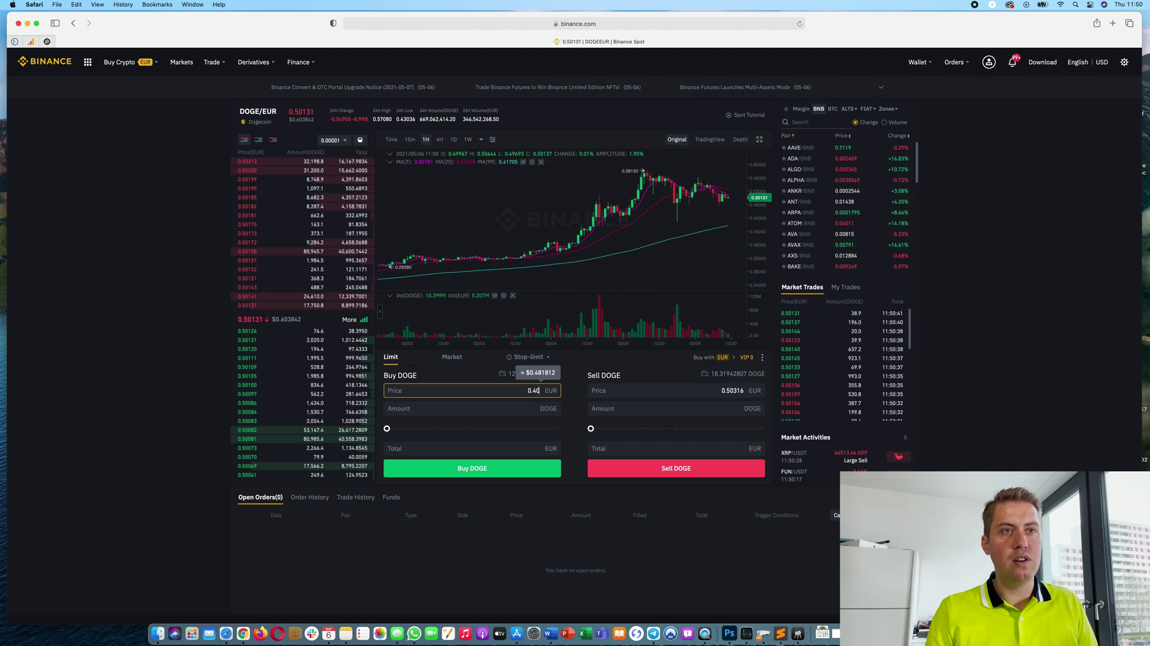
click(518, 409)
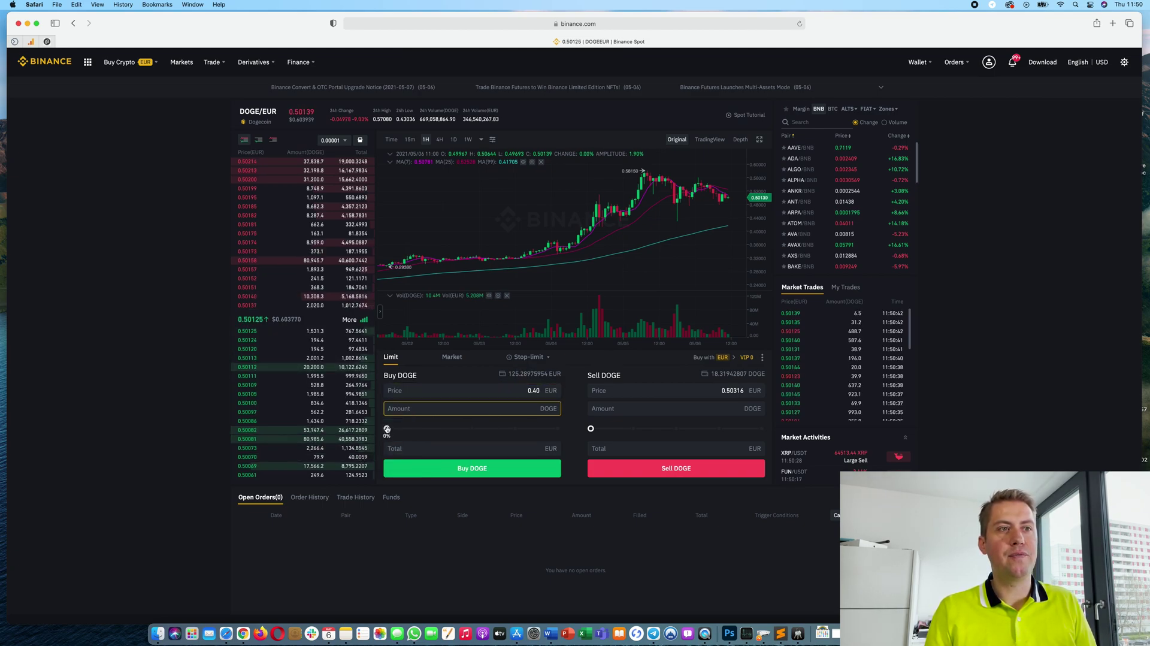
drag(387, 429, 560, 429)
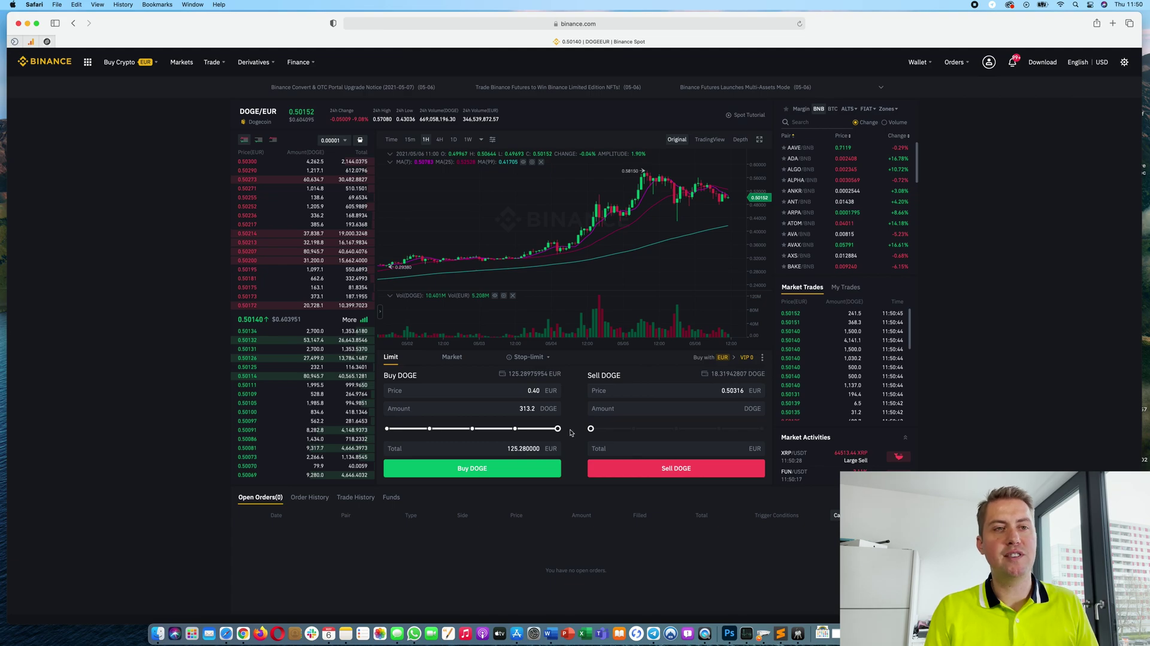
click(523, 475)
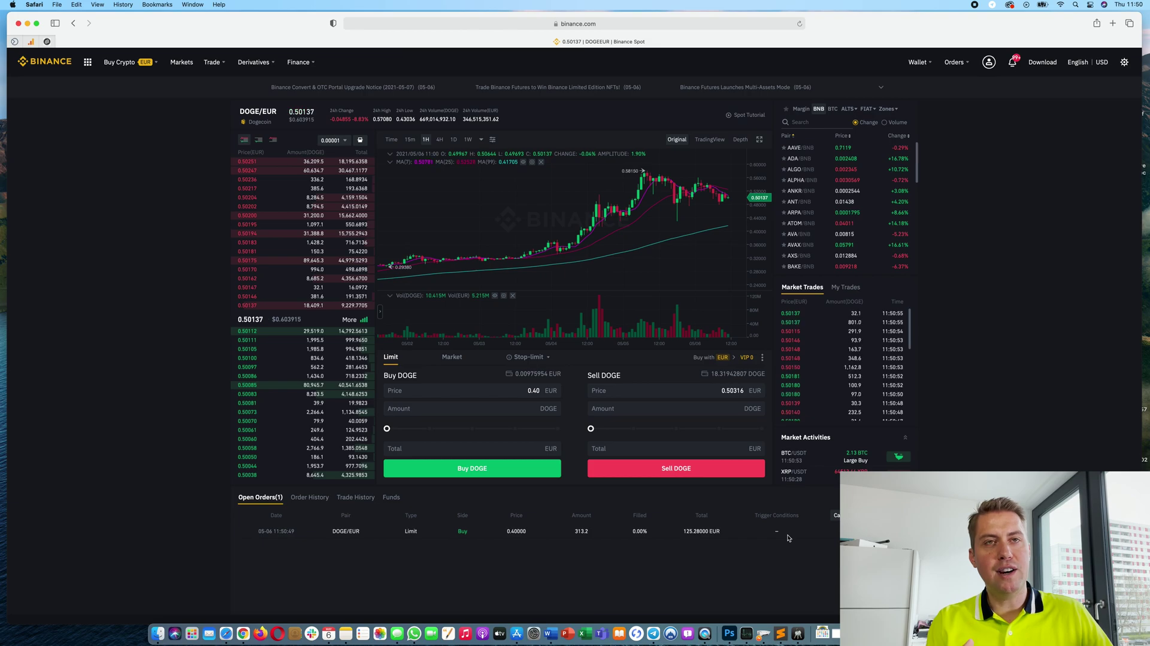
Step: Cancel the open DOGE/EUR limit buy order
scroll(708, 245, up, 1)
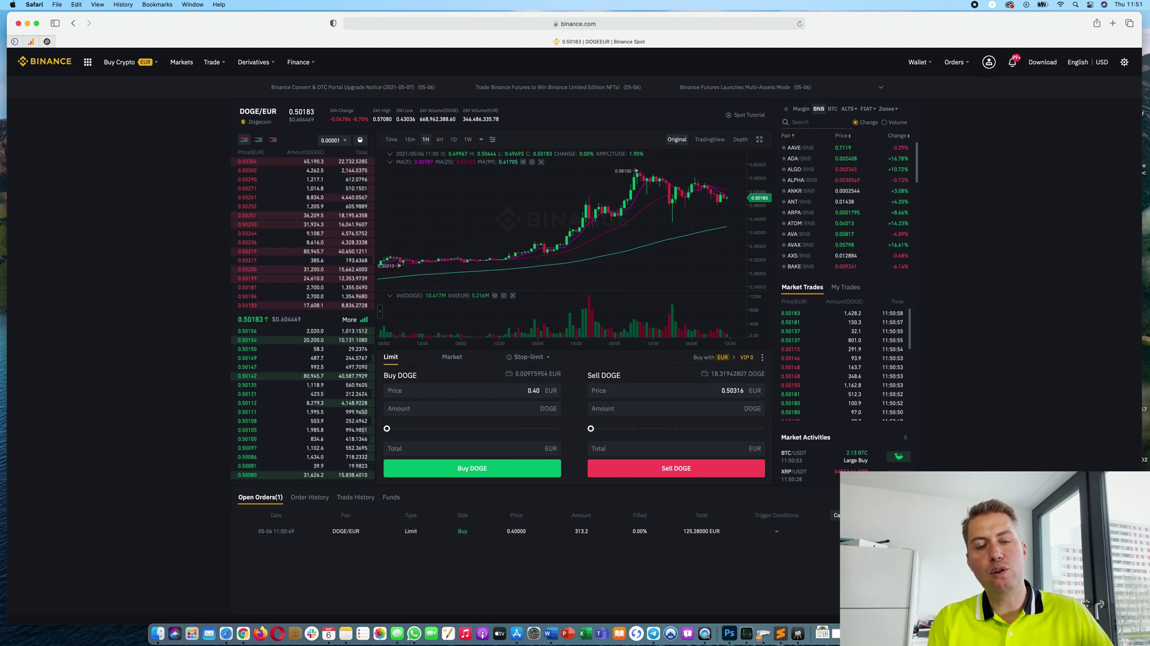
click(856, 531)
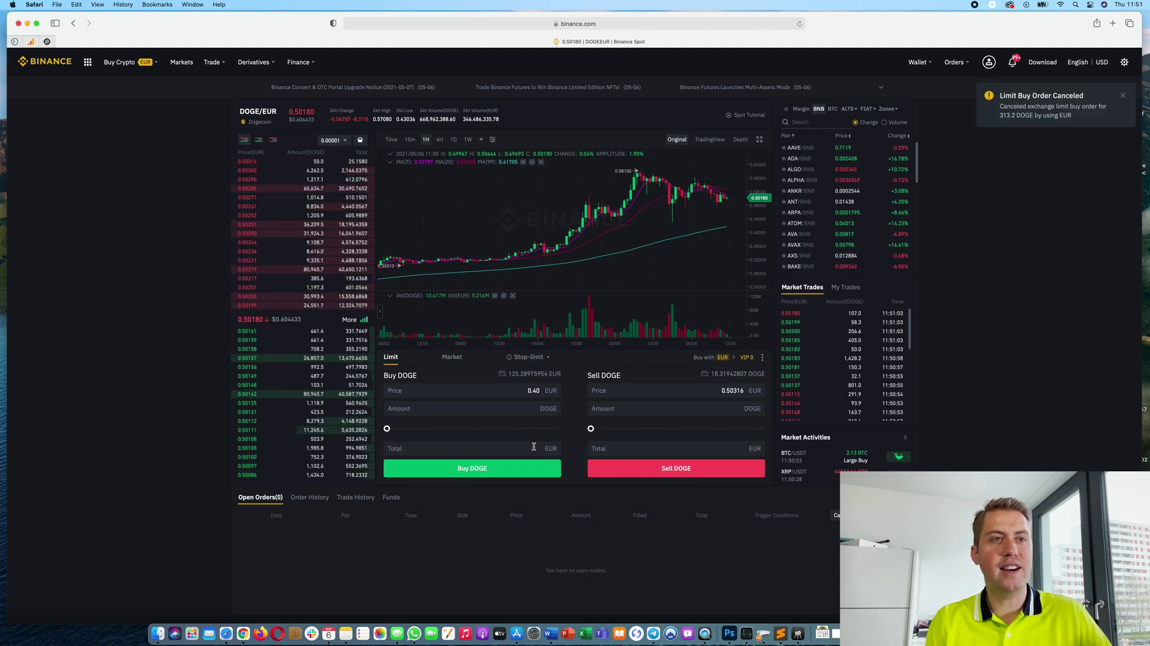
Step: Switch the order type to Market and set the sell amount to the full balance, 18.3 DOGE
click(623, 389)
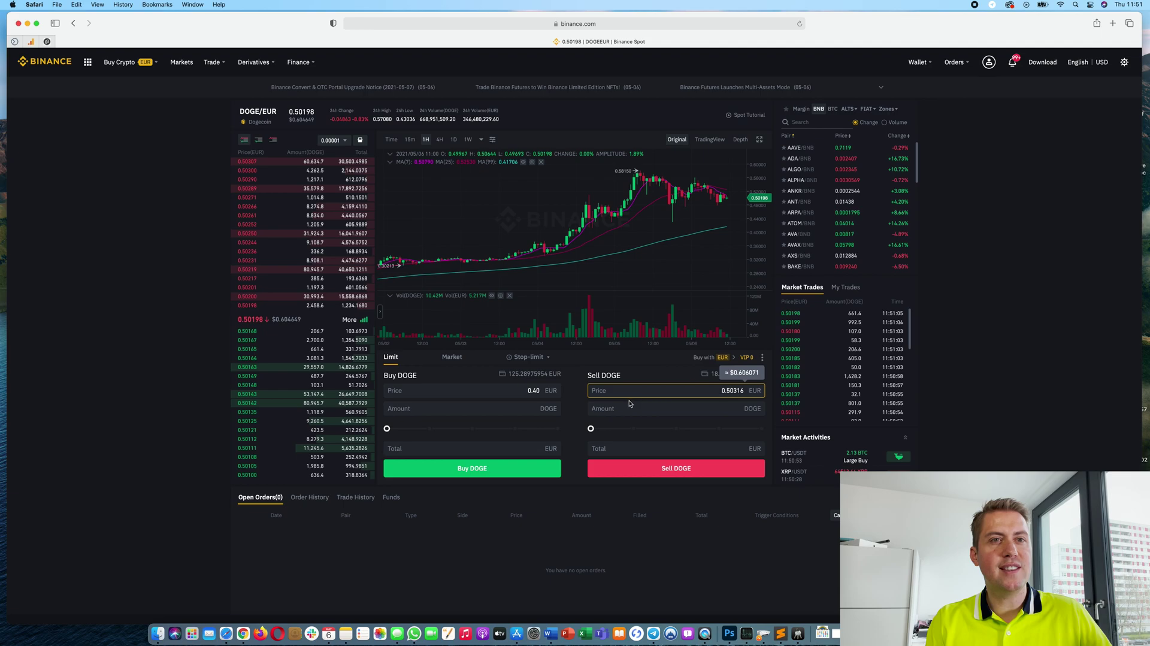
click(450, 356)
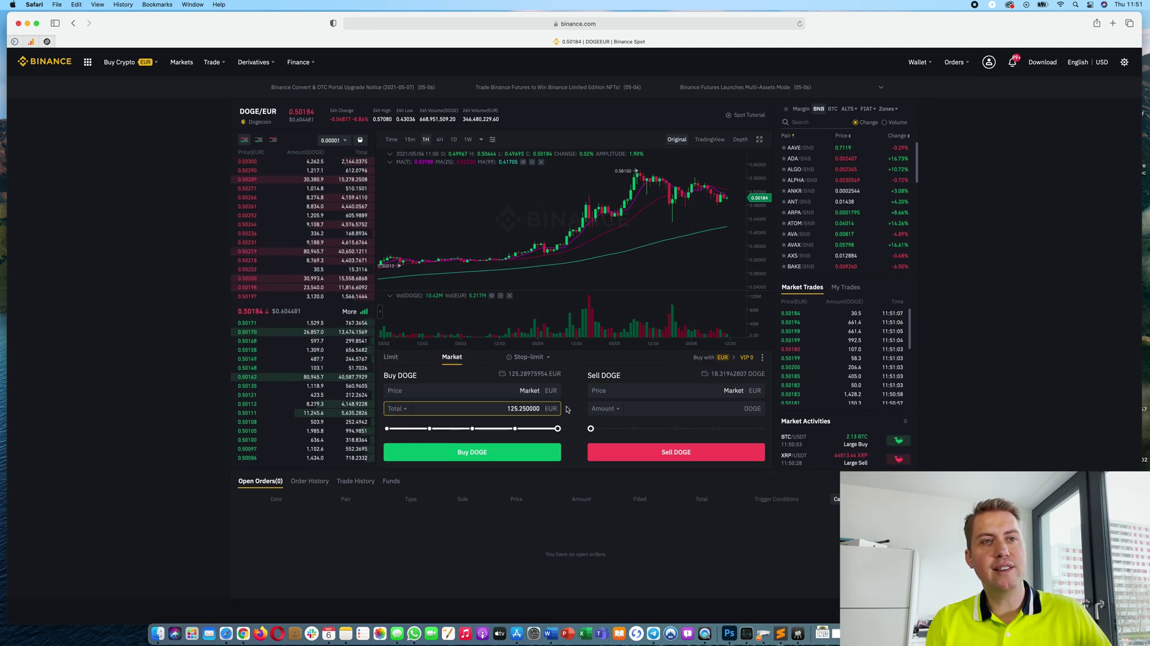
drag(591, 427, 770, 425)
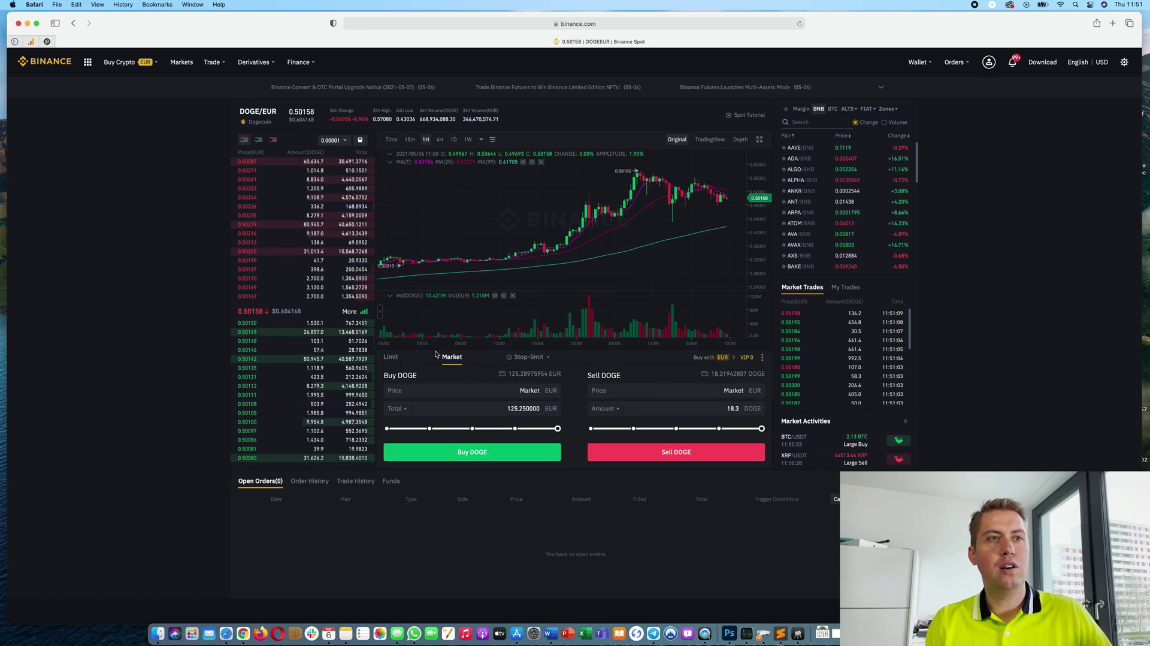
Step: Switch the order type to Limit and set its sell amount to the full 18.3 DOGE
click(392, 357)
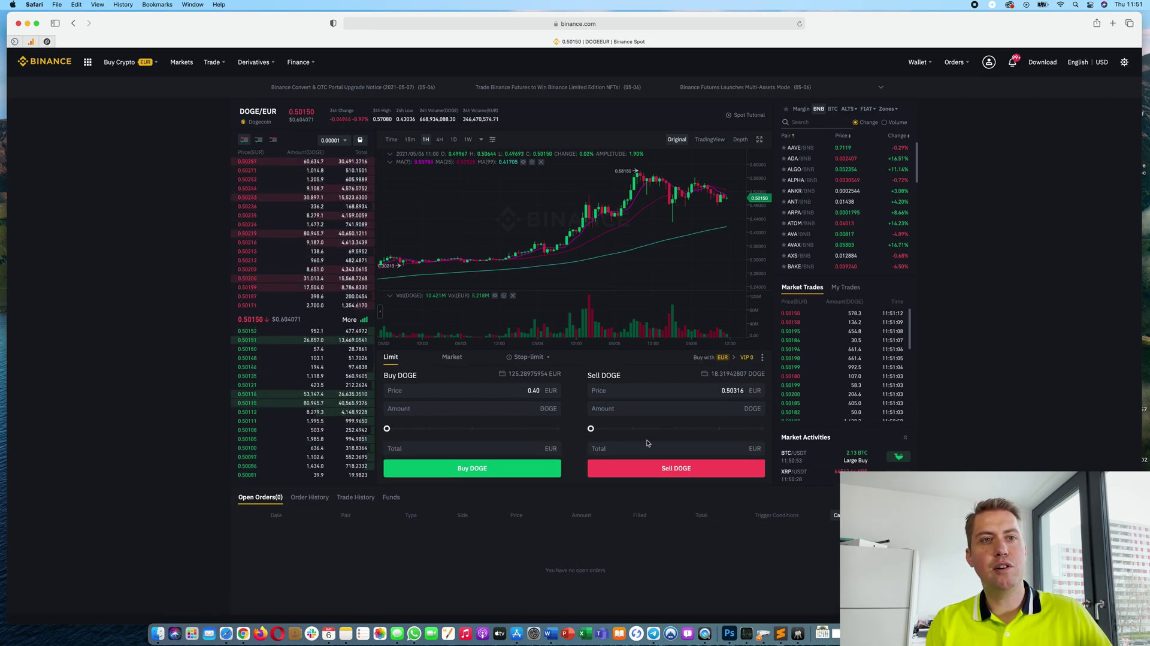
drag(698, 428, 761, 428)
Step: Set the limit sell price for Dogecoin to 0.00006 EUR
click(744, 391)
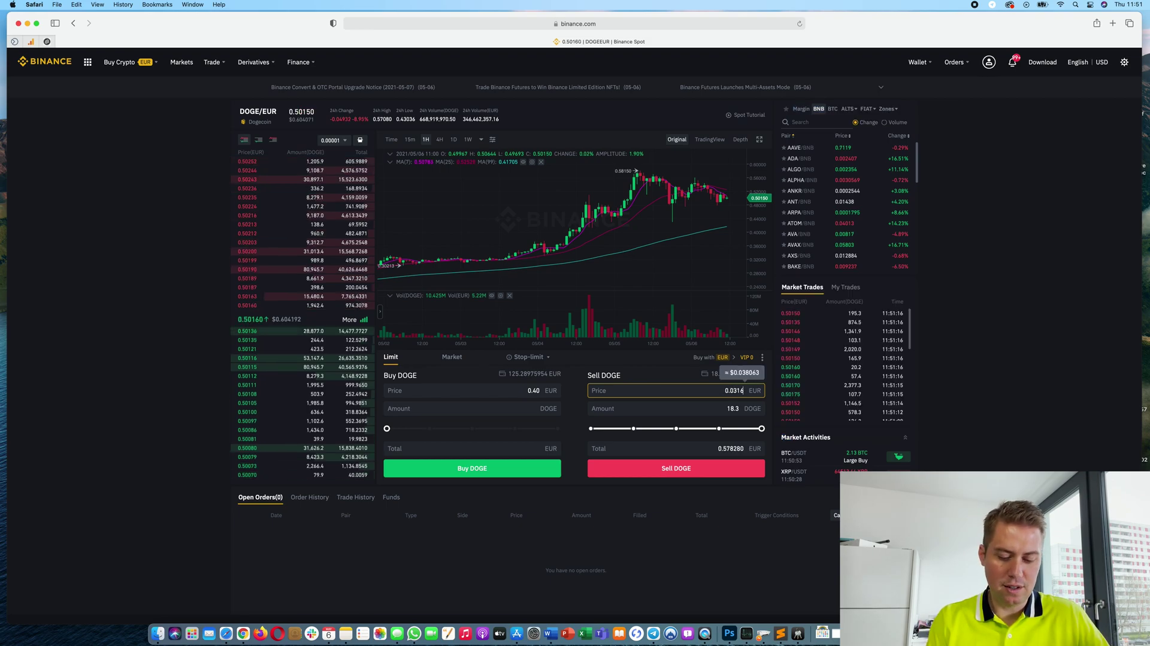
text(8)
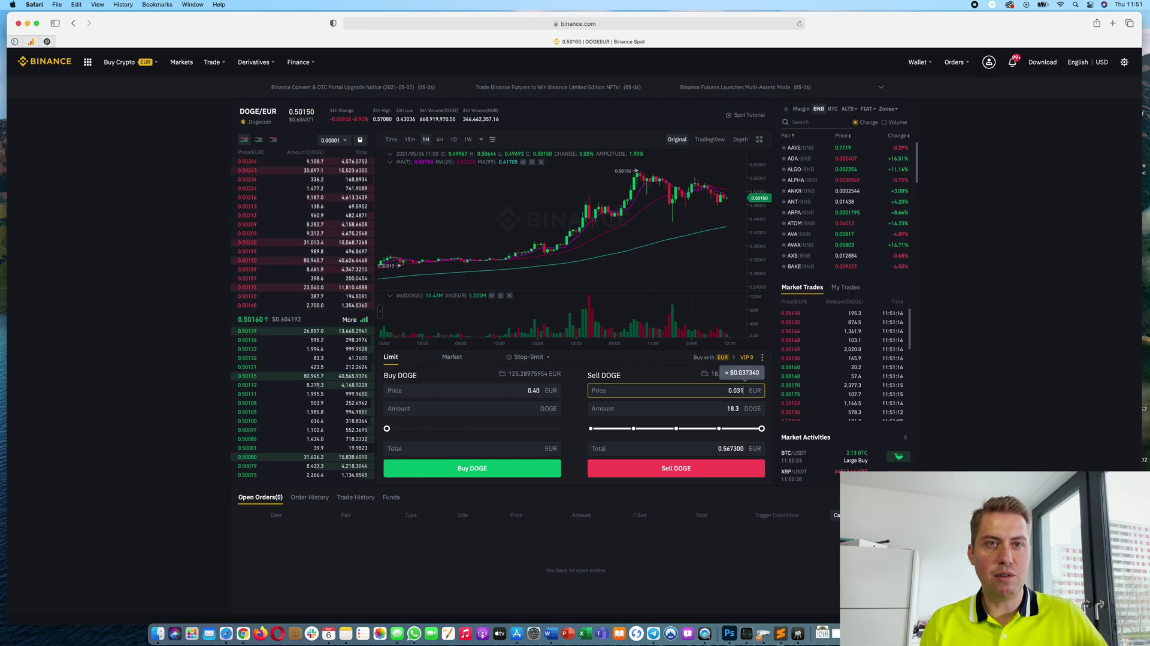
key(BackSpace)
key(BackSpace)
text(.00006)
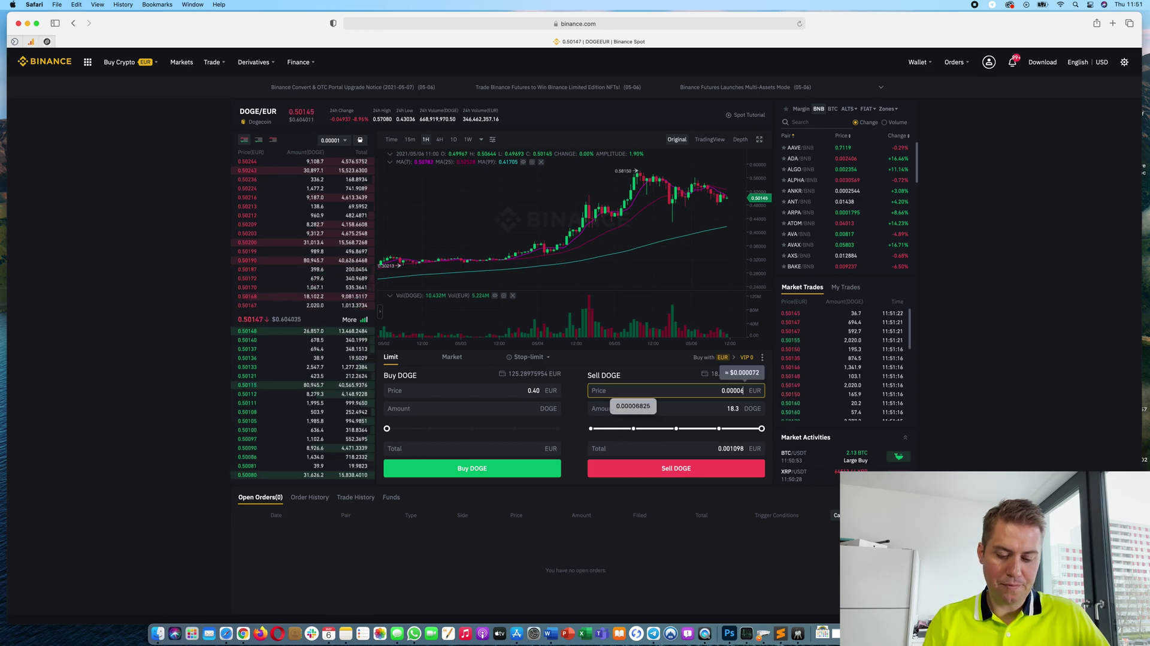
key(BackSpace)
key(BackSpace)
key(BackSpace)
key(BackSpace)
key(BackSpace)
key(BackSpace)
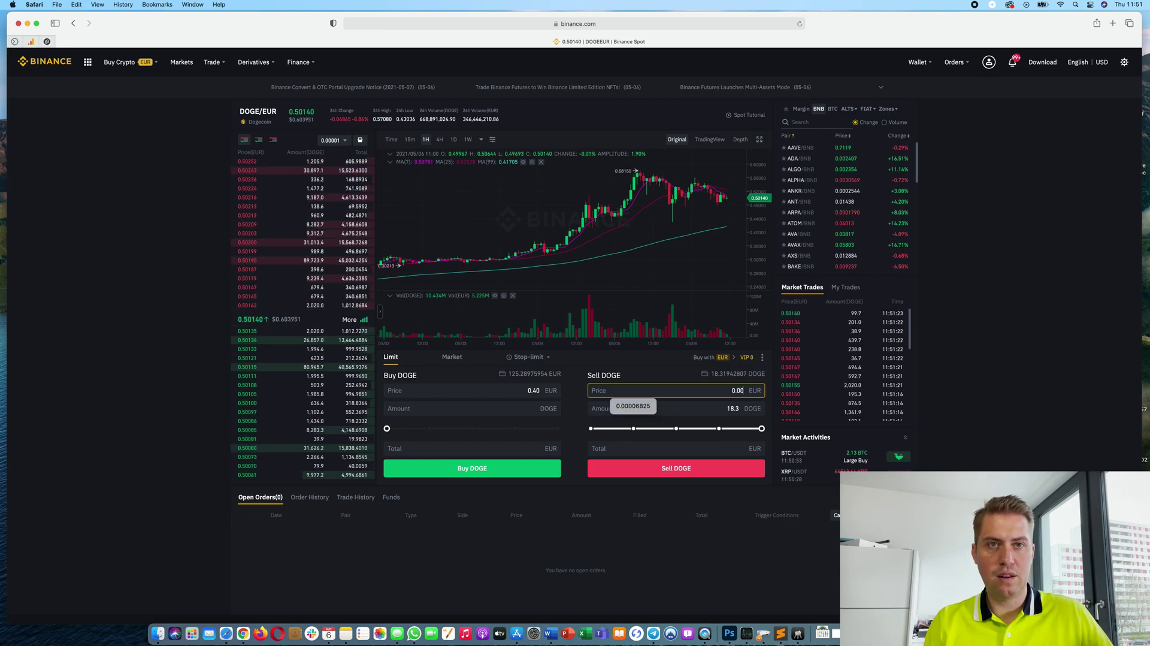
key(BackSpace)
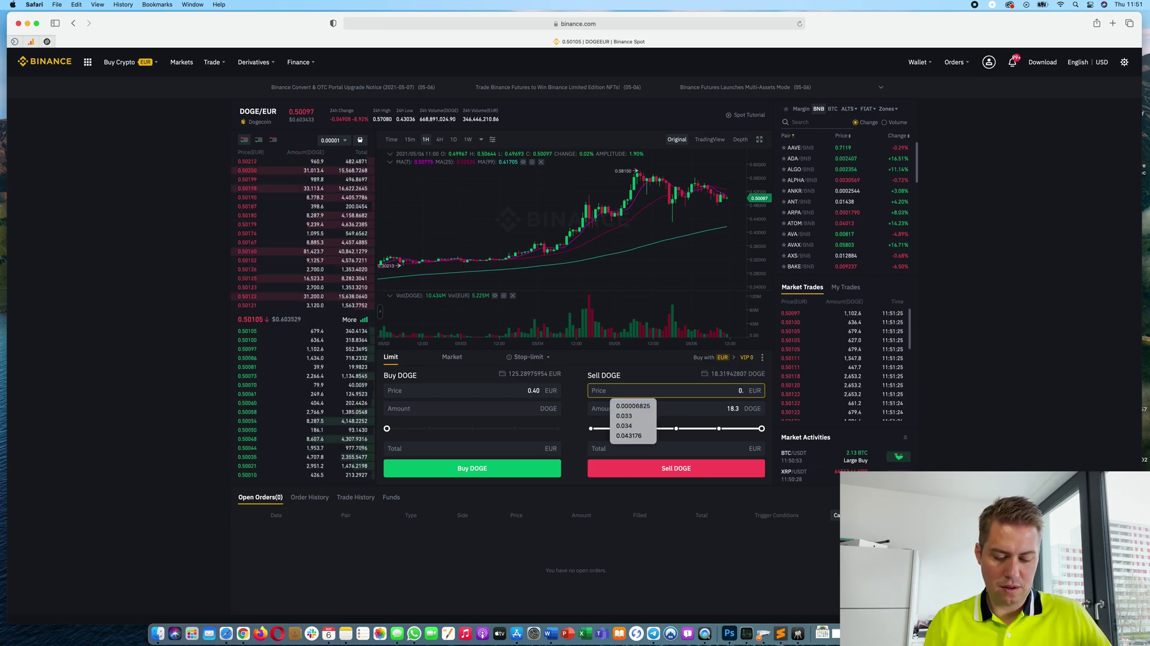
key(BackSpace)
key(BackSpace)
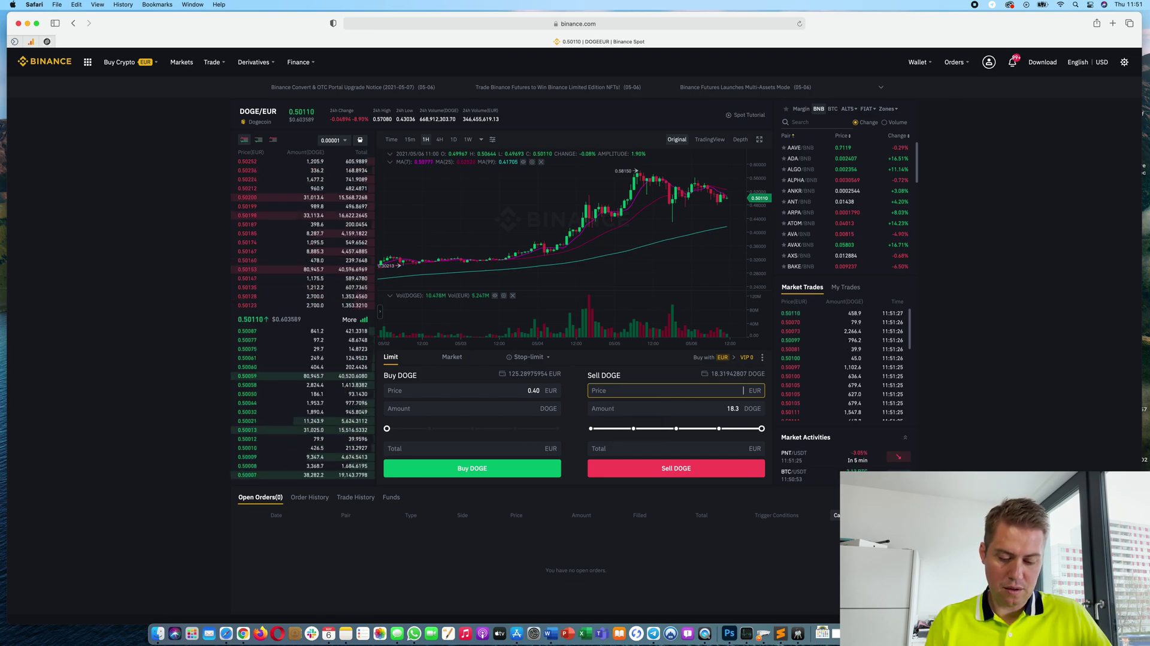
text(0.00006)
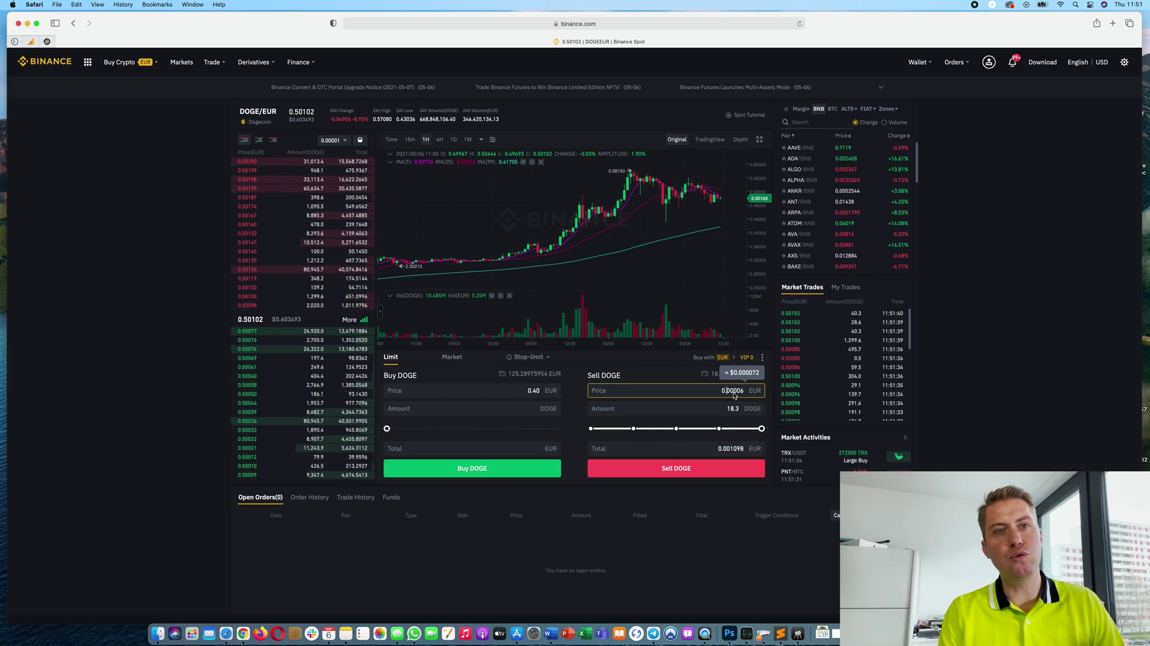
Step: Switch back to a Market order, search the BTC trading pairs for "dog", and open the DOGE/BTC pair
click(452, 357)
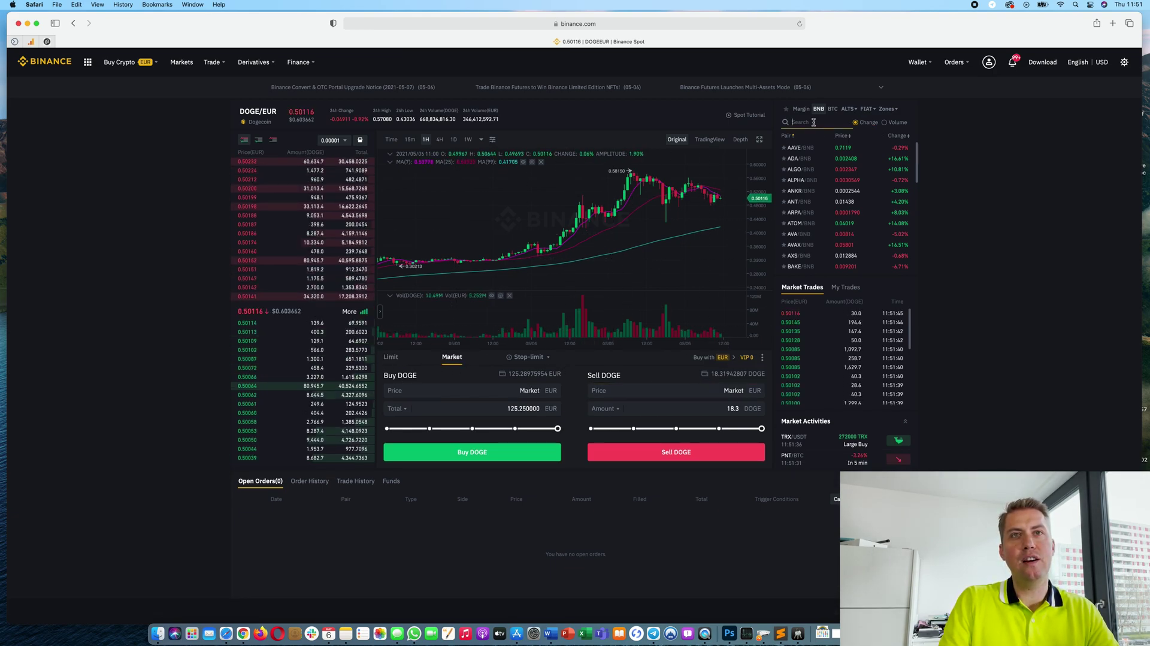
click(832, 108)
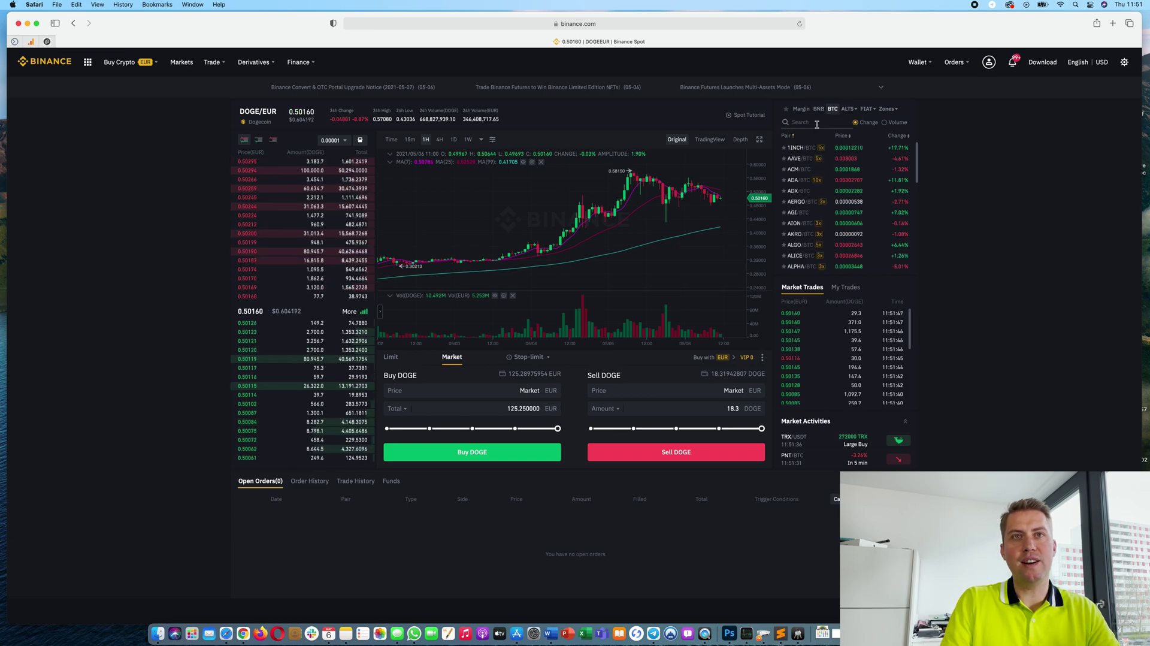
click(816, 123)
text(dog)
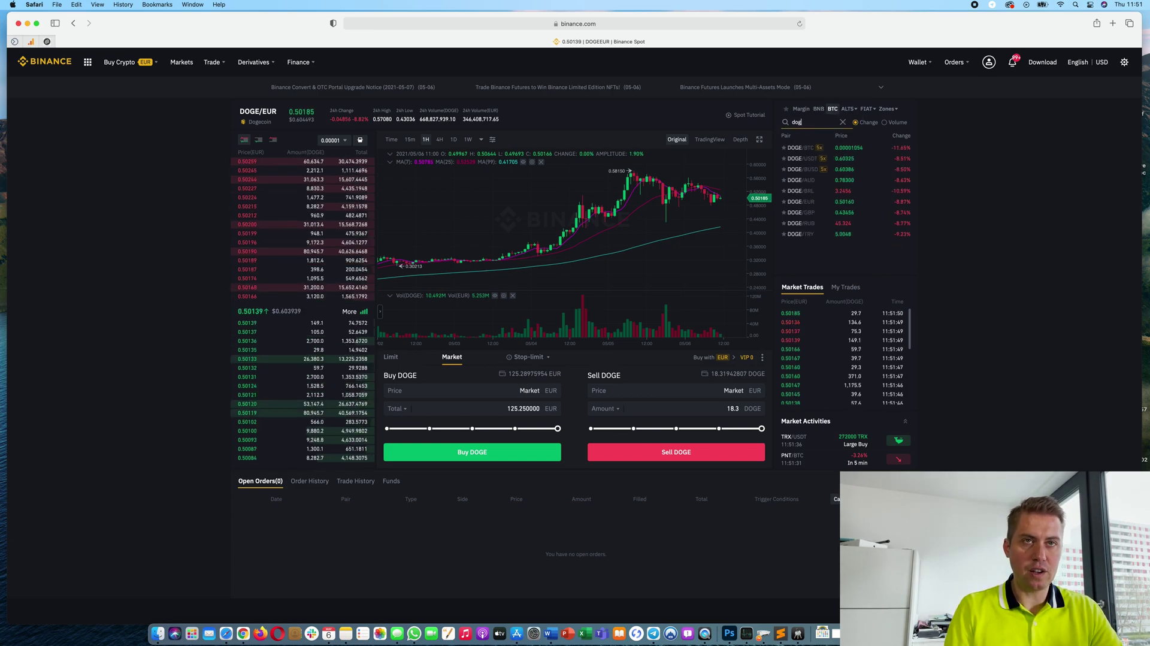
text(re)
key(BackSpace)
key(BackSpace)
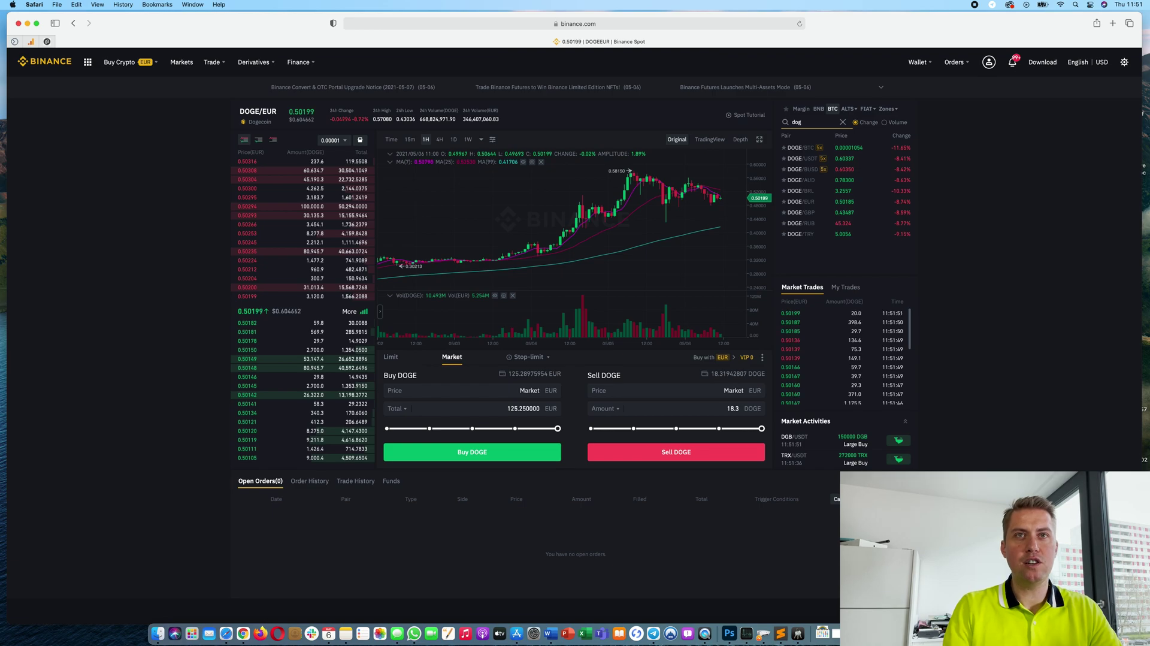
click(801, 147)
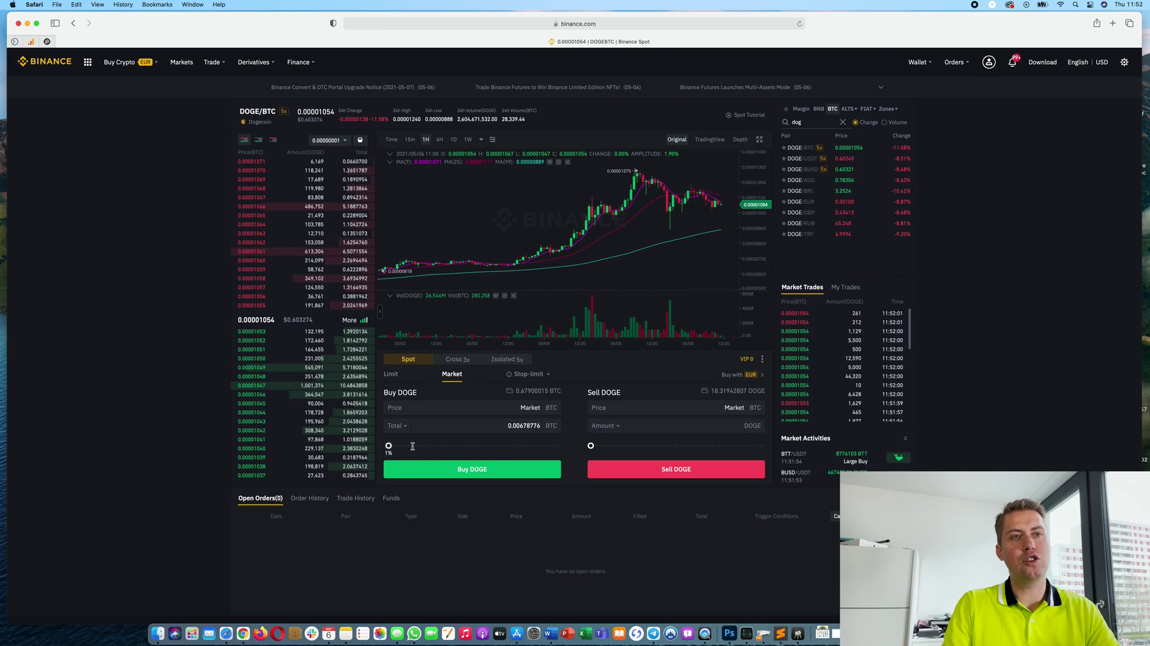
Step: Set the DOGE/BTC market buy total to about 0.292 BTC with the balance slider
drag(413, 446, 567, 444)
mouse_move(442, 439)
mouse_down()
mouse_move(557, 443)
mouse_move(450, 433)
mouse_up()
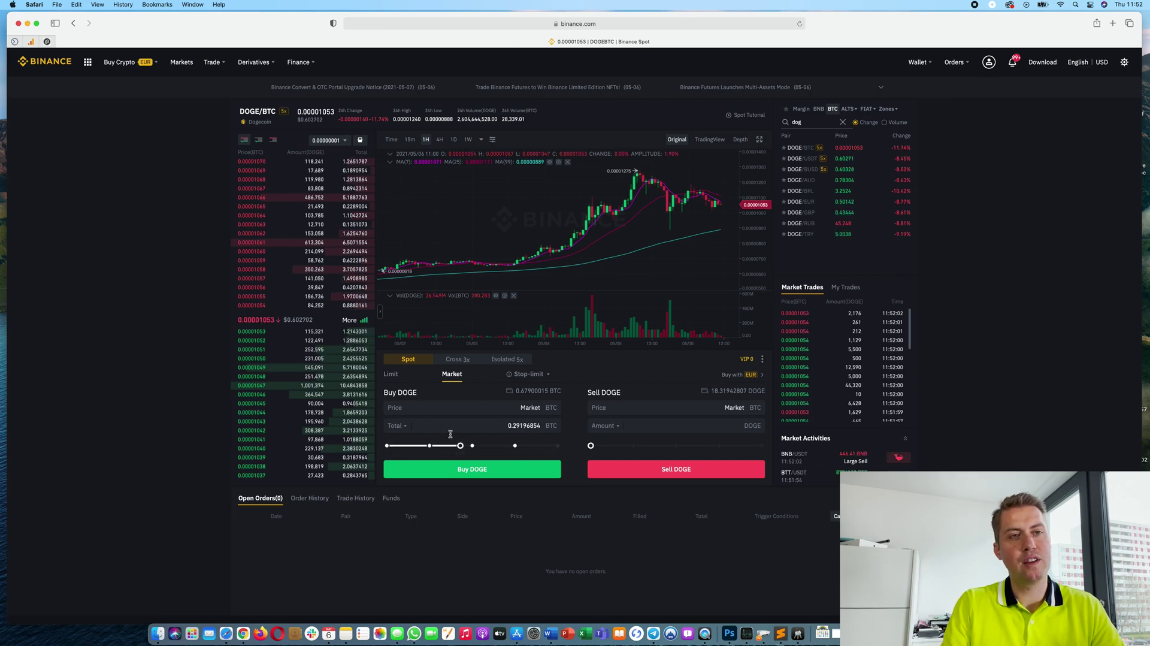